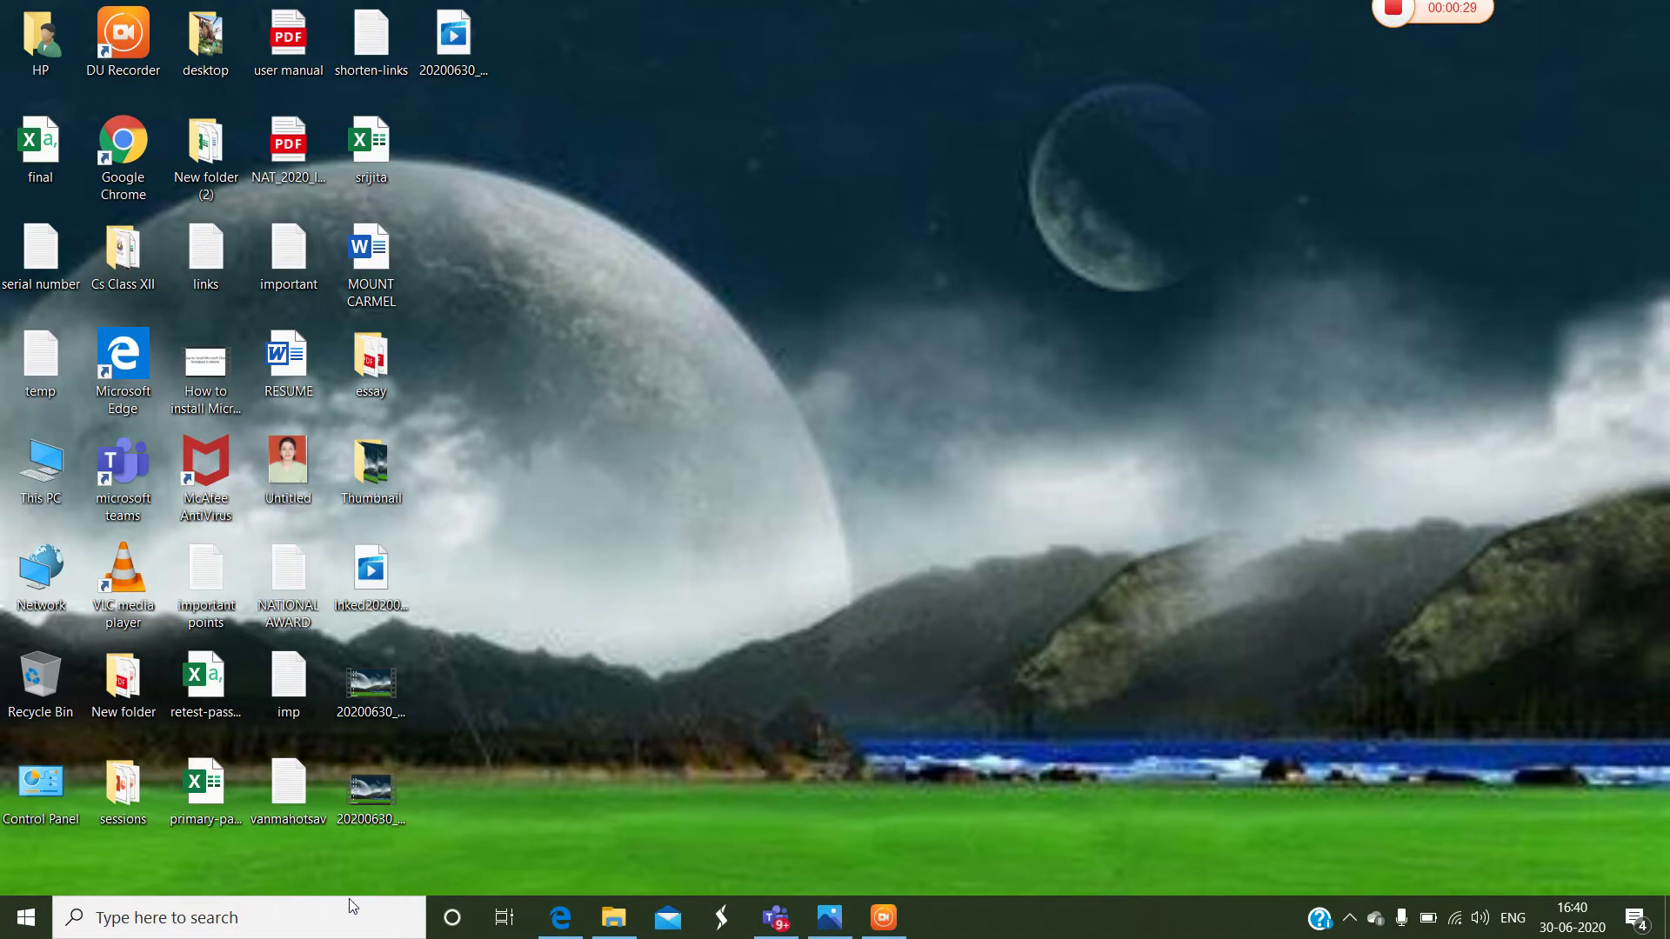
# Launch OneNote for Windows 10 from a Windows search for 'one'
pyautogui.click(374, 924)
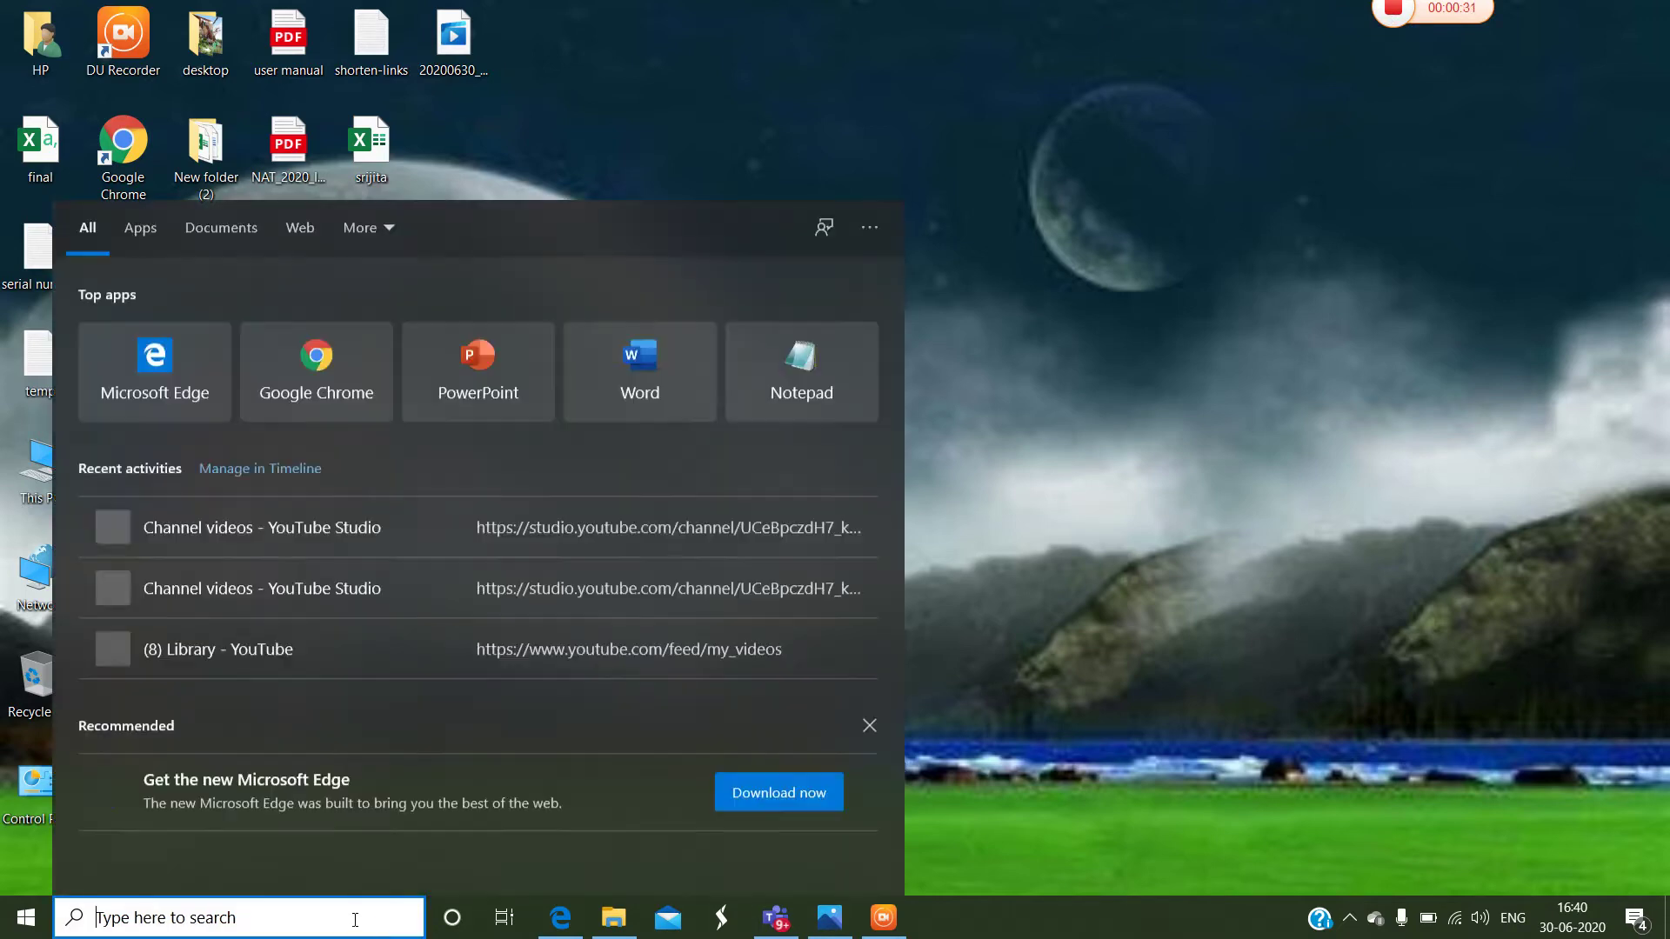
pyautogui.write('one')
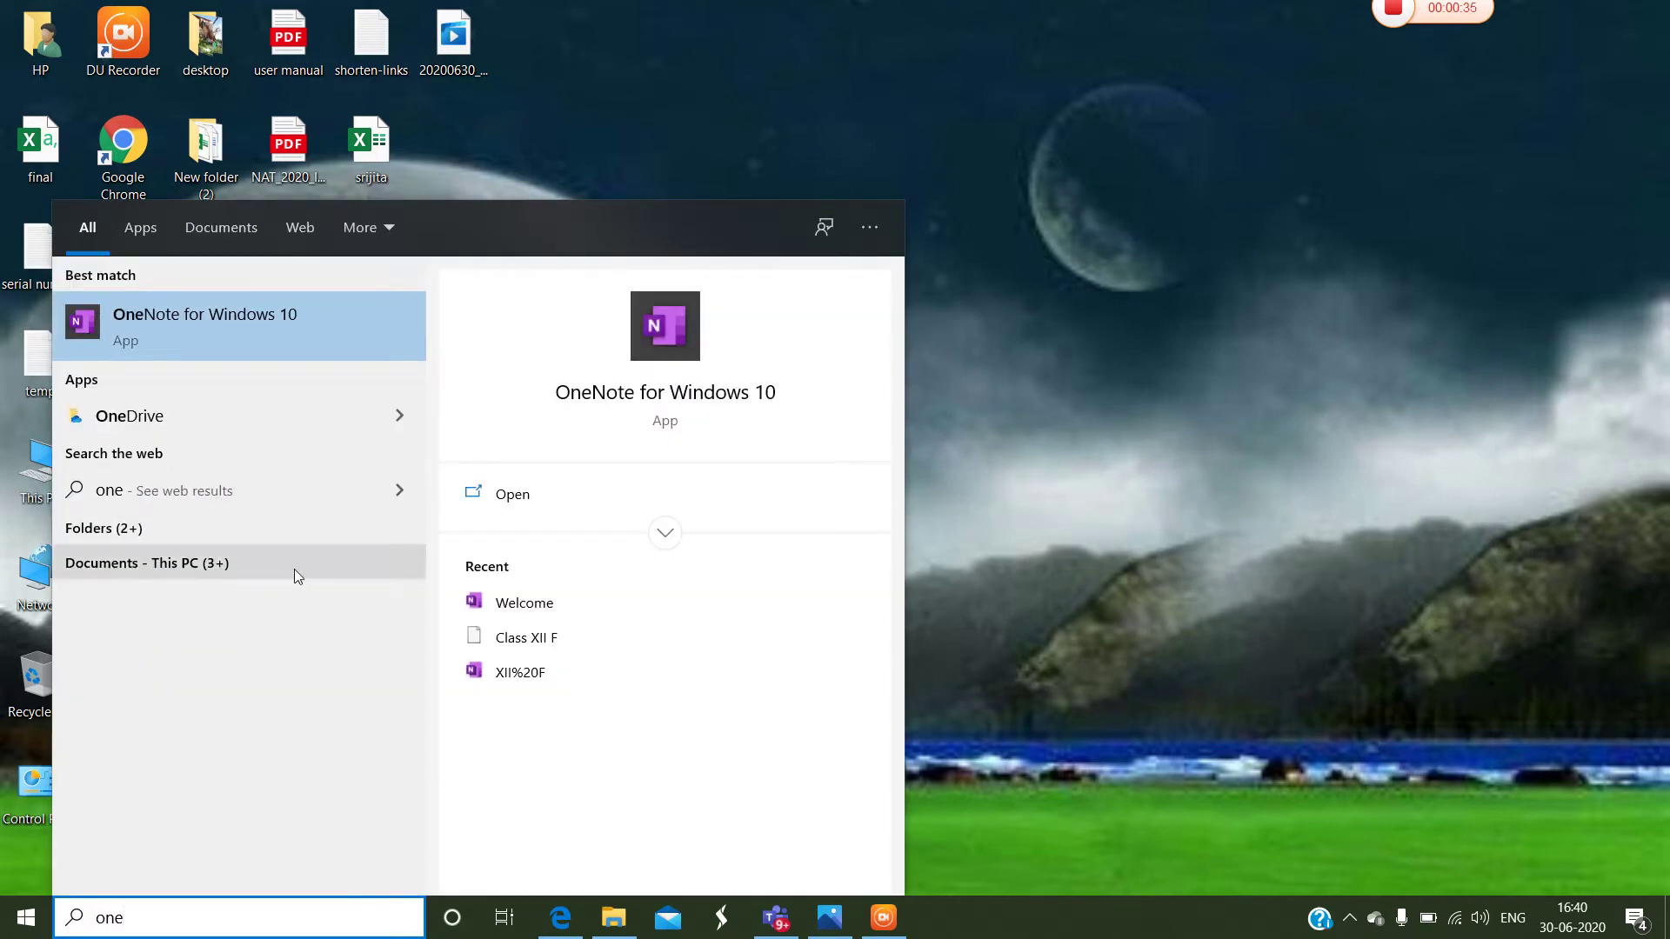
pyautogui.click(266, 331)
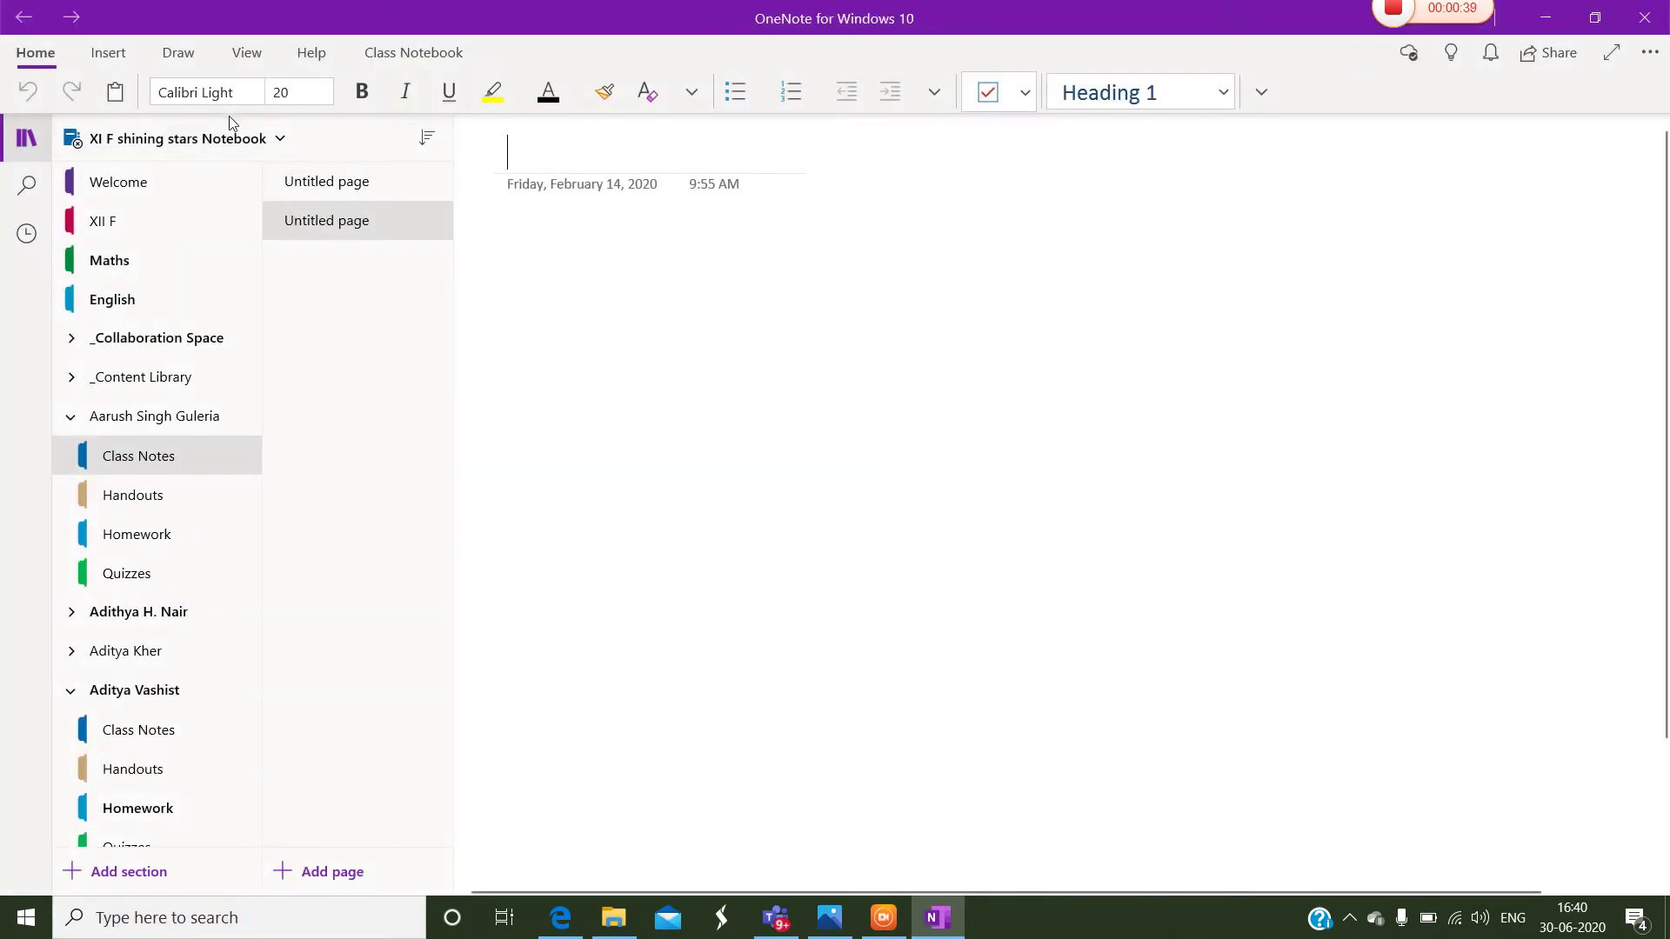
# Switch to the CS Class XII Notebook and start Review Student Work
pyautogui.click(272, 141)
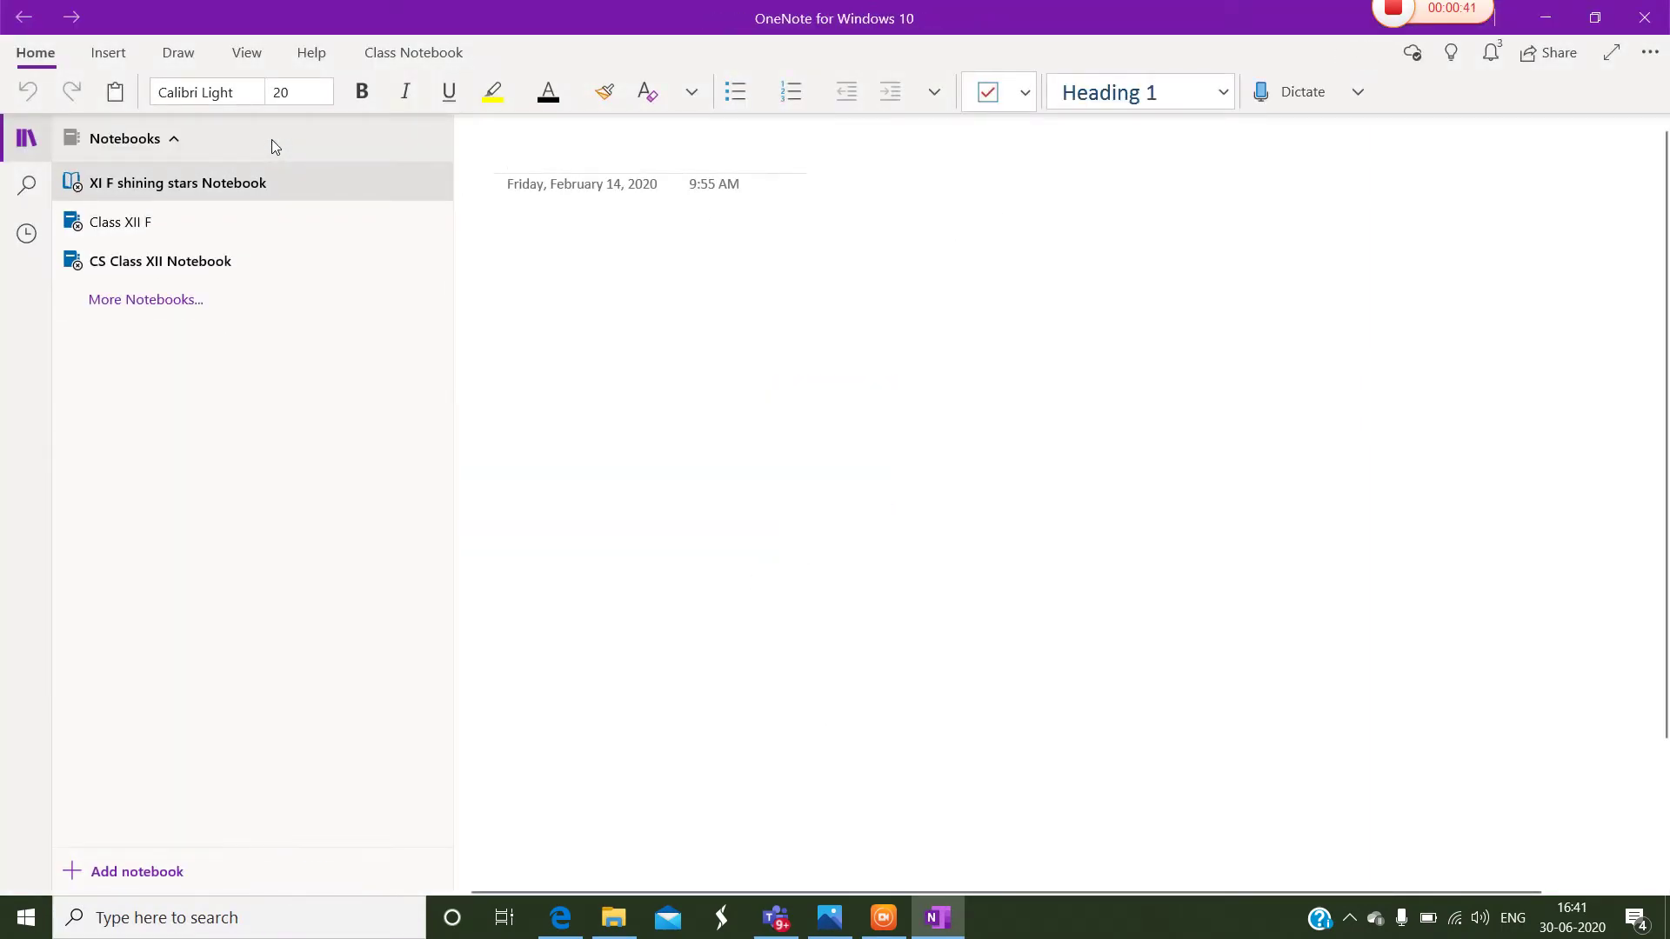
pyautogui.click(269, 271)
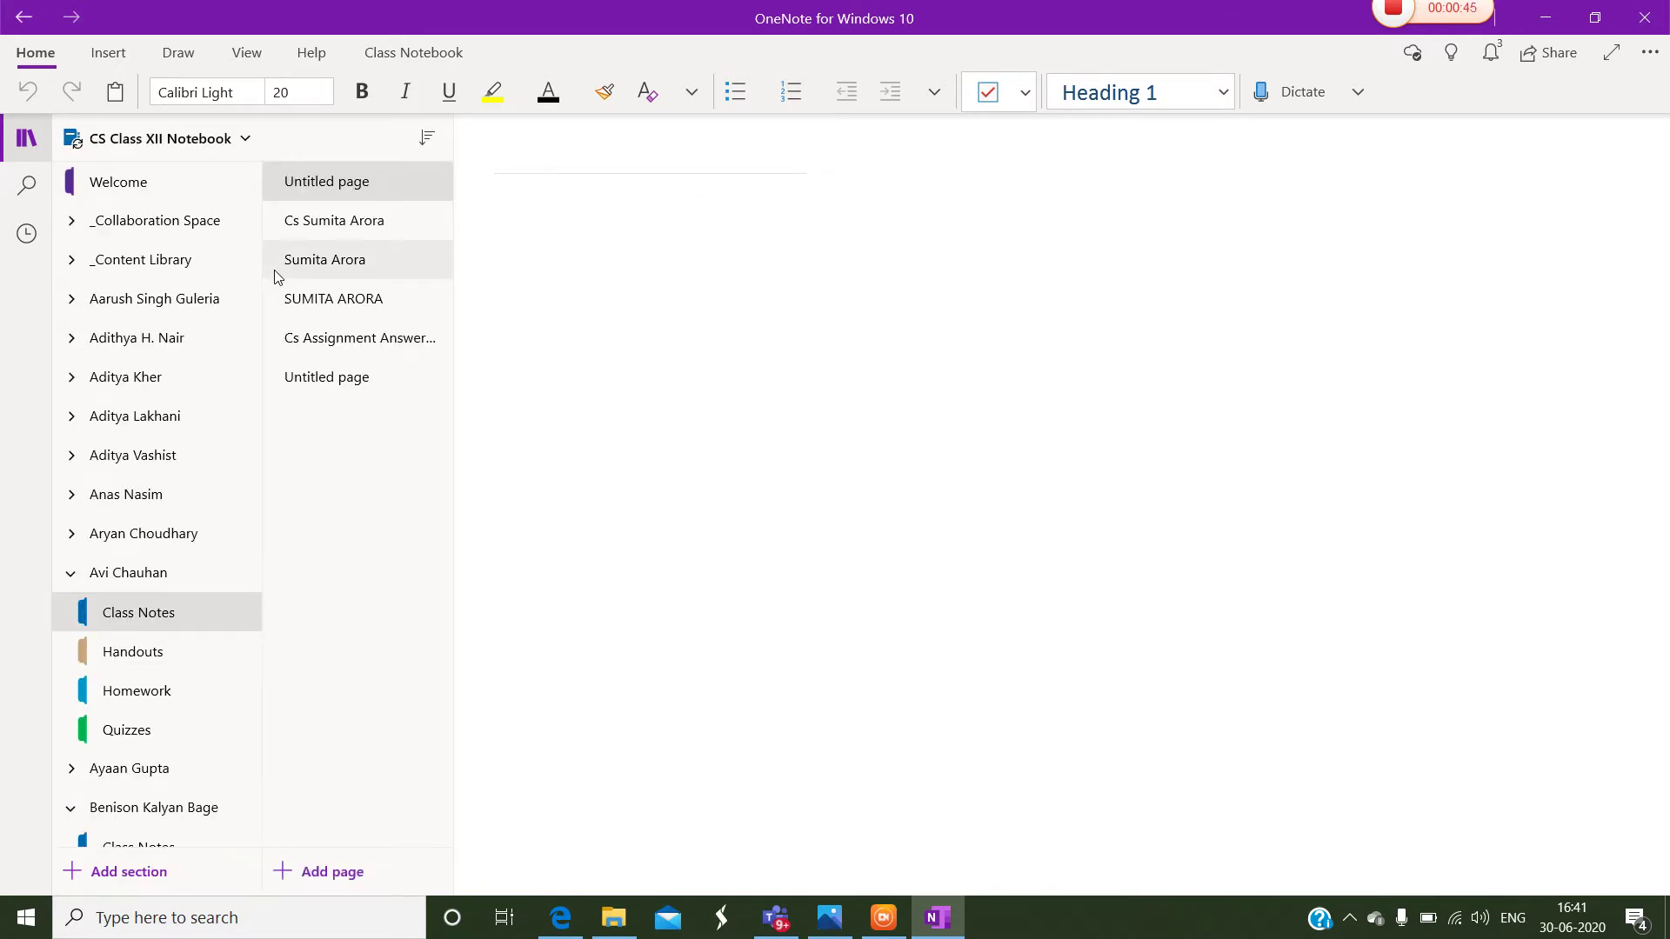
pyautogui.click(399, 55)
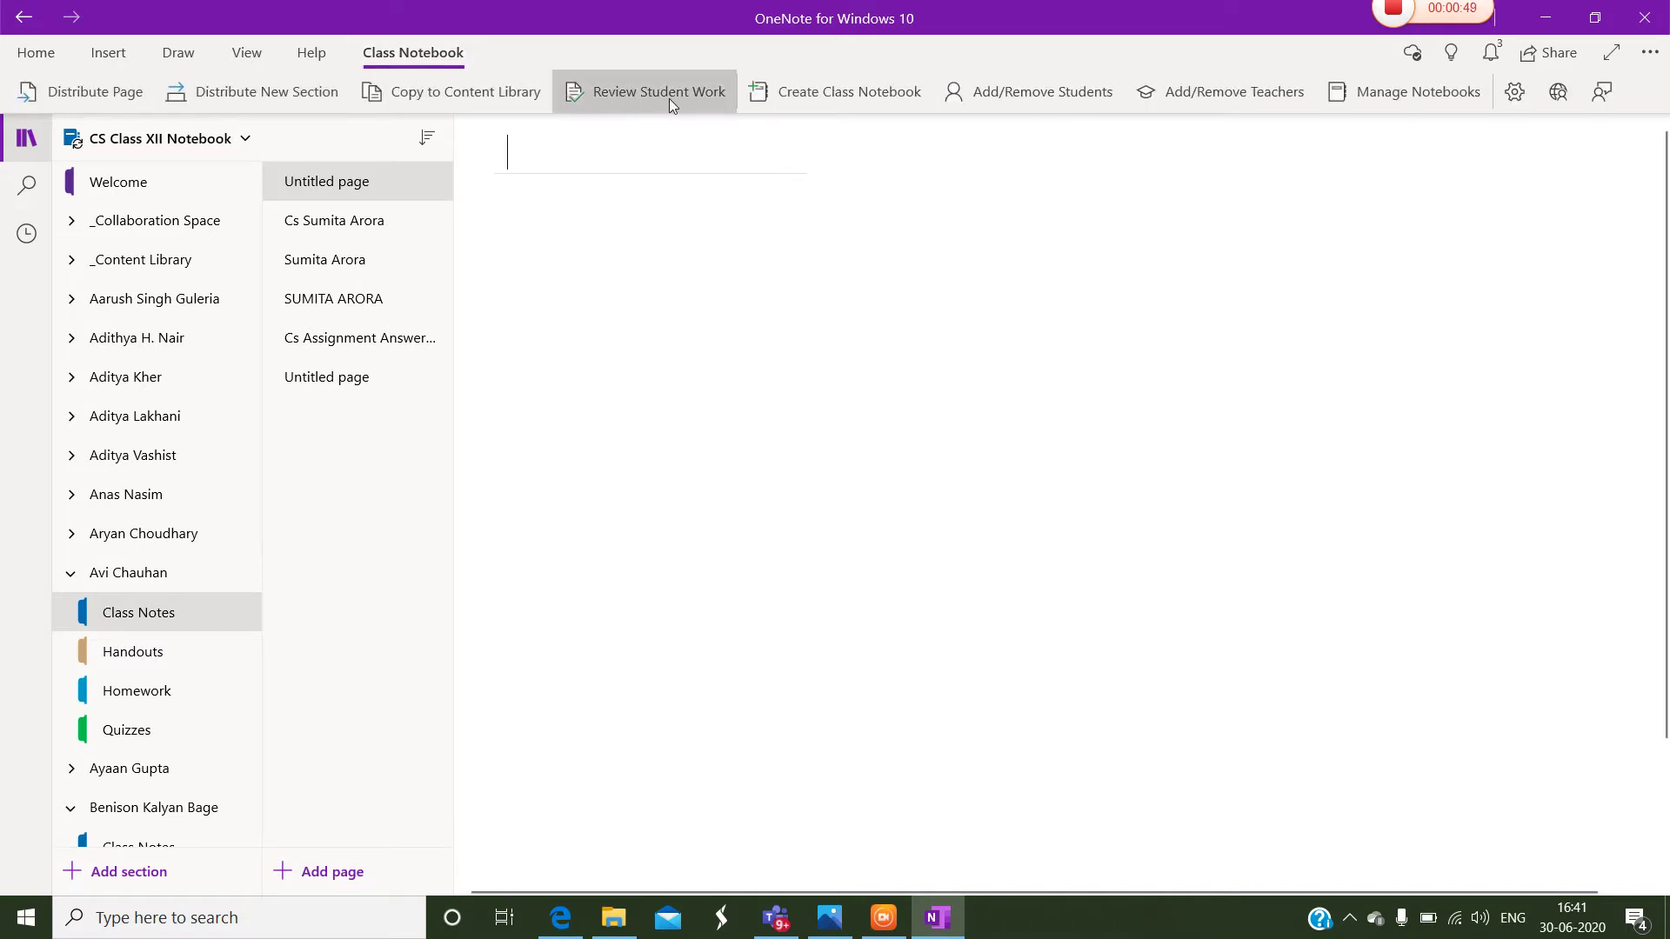
pyautogui.click(677, 98)
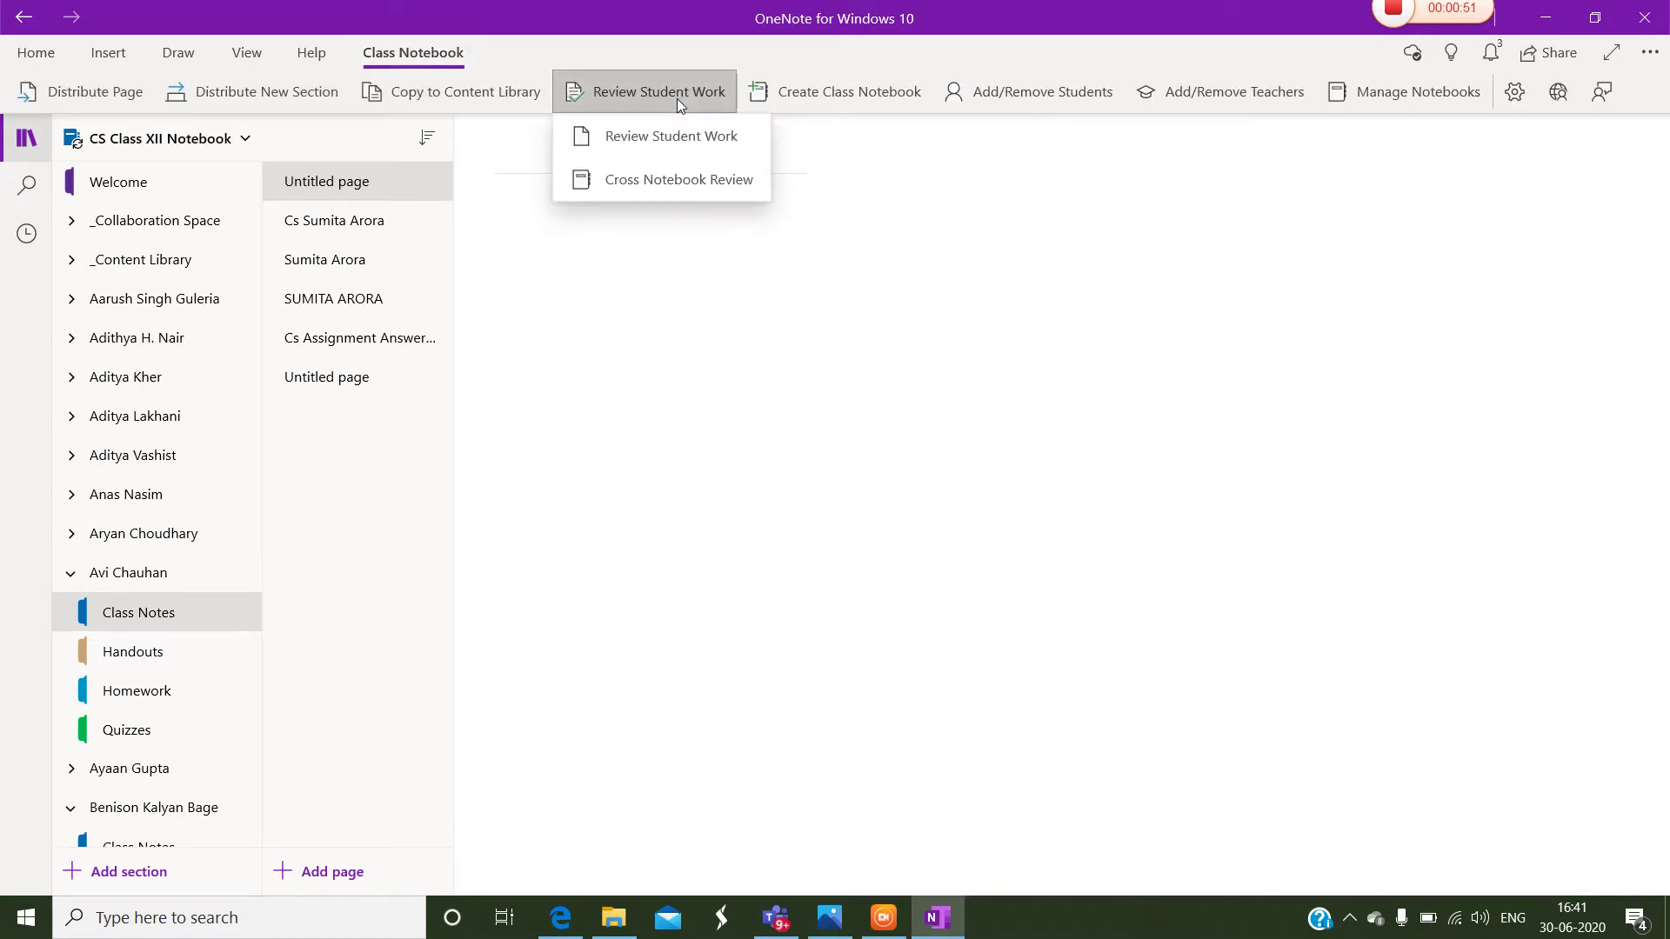
pyautogui.click(701, 139)
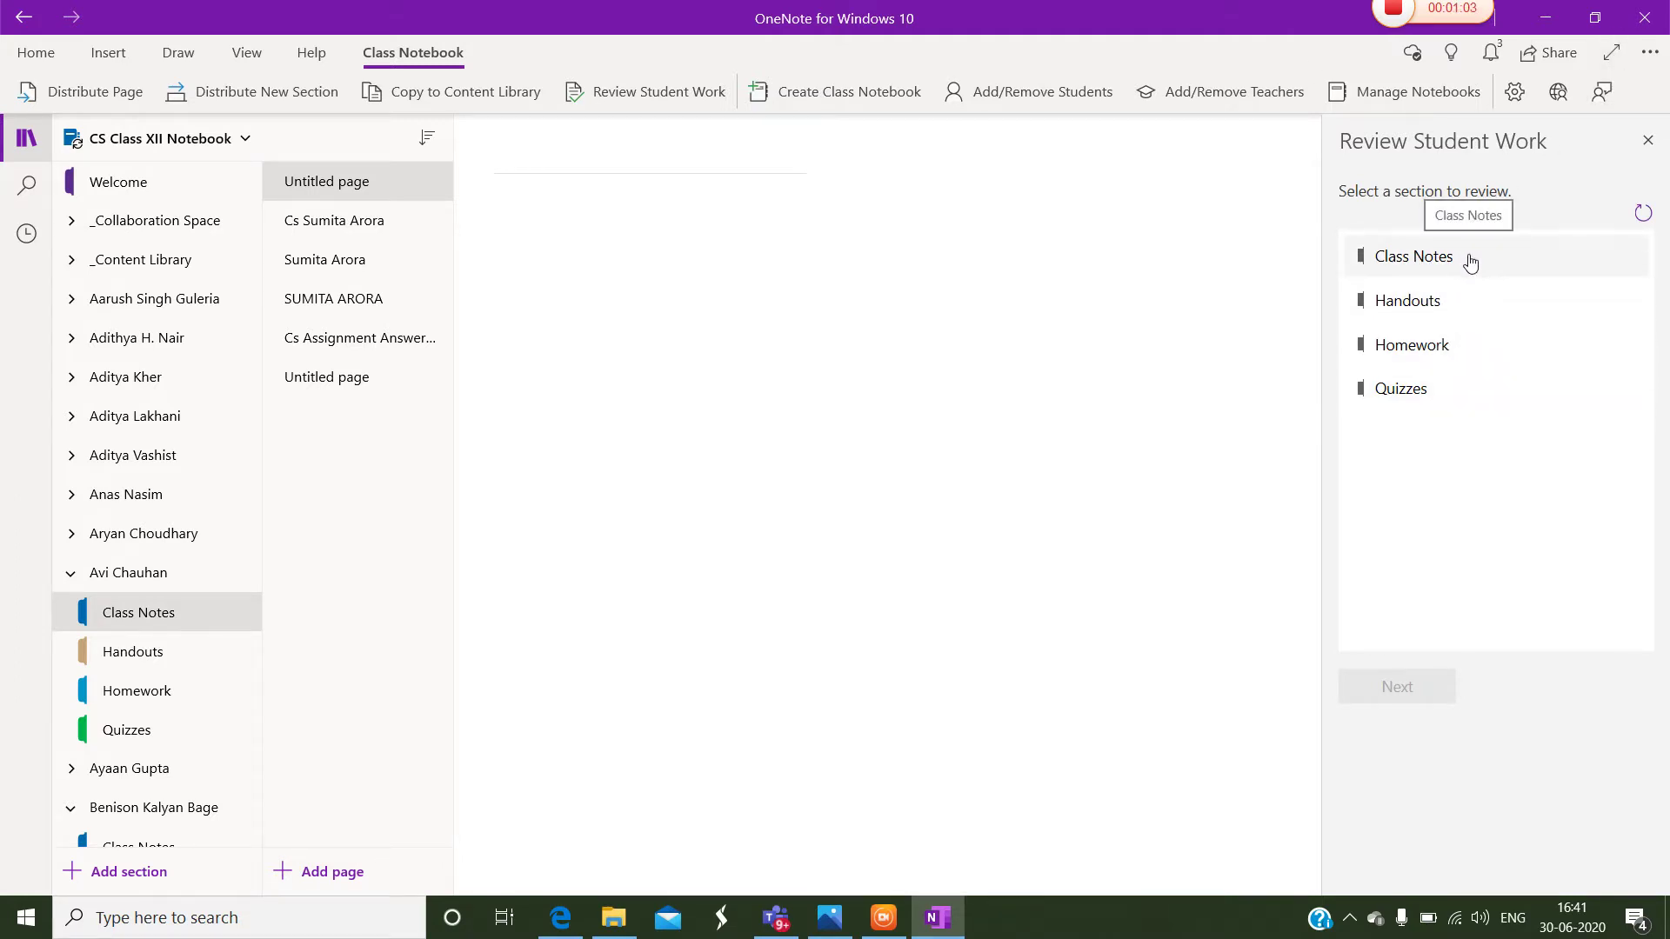
# Choose the Class Notes section, then pick the Cs Assignment Answer key page for review
pyautogui.click(1407, 259)
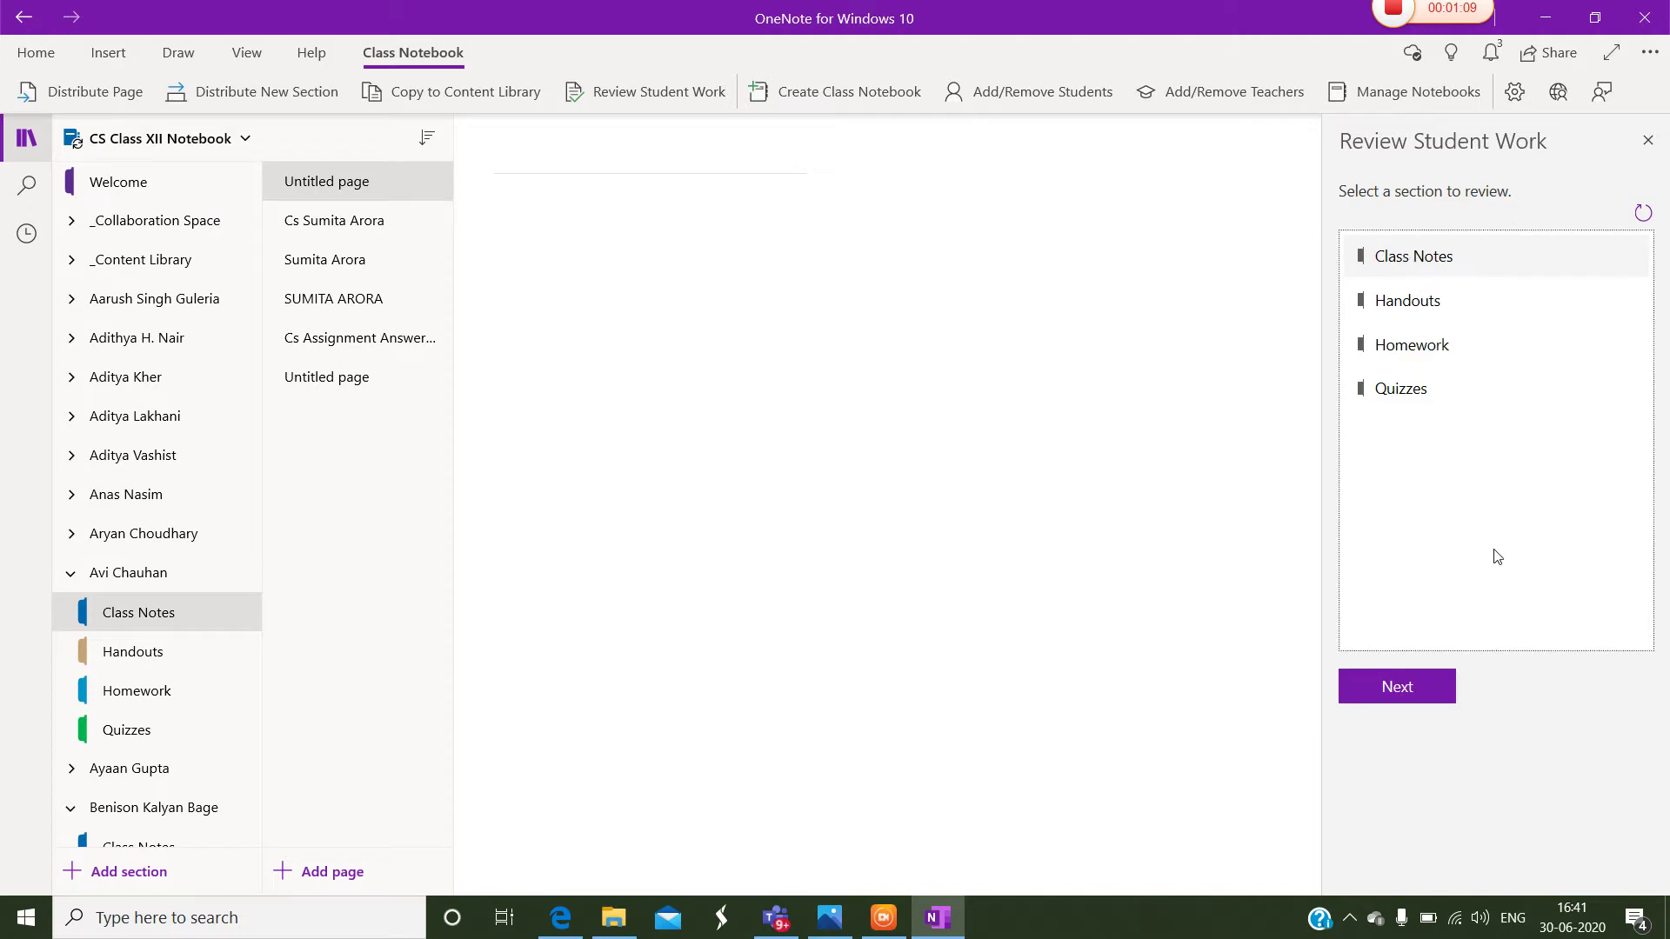
pyautogui.click(1408, 706)
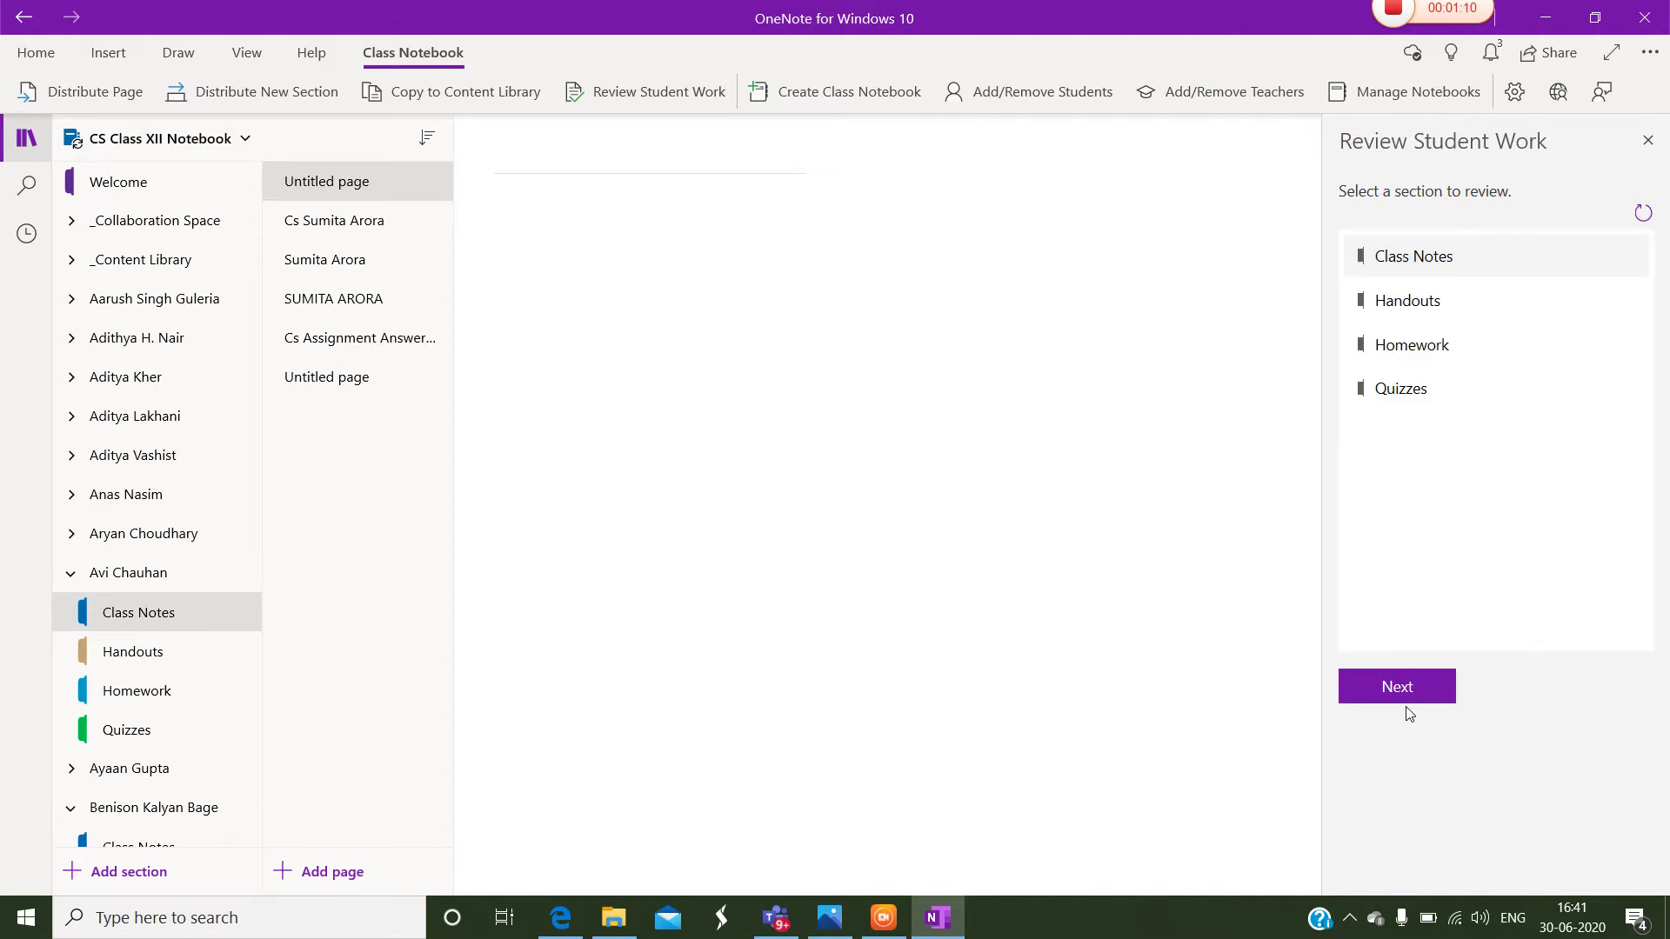
pyautogui.click(1404, 693)
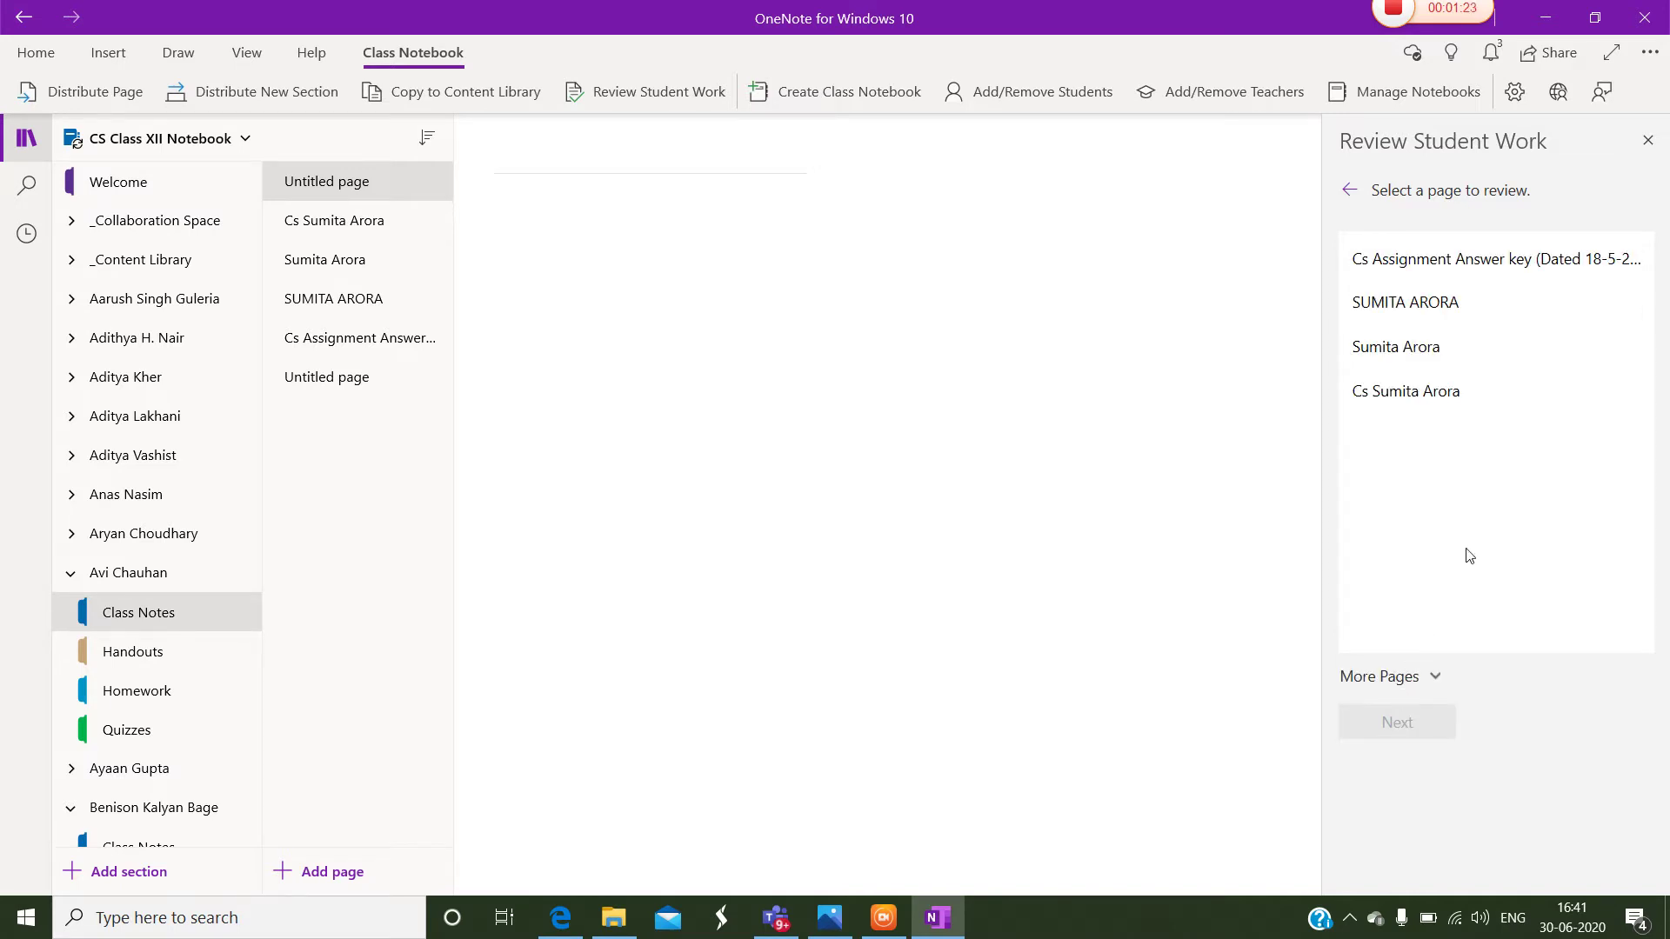
pyautogui.click(1410, 260)
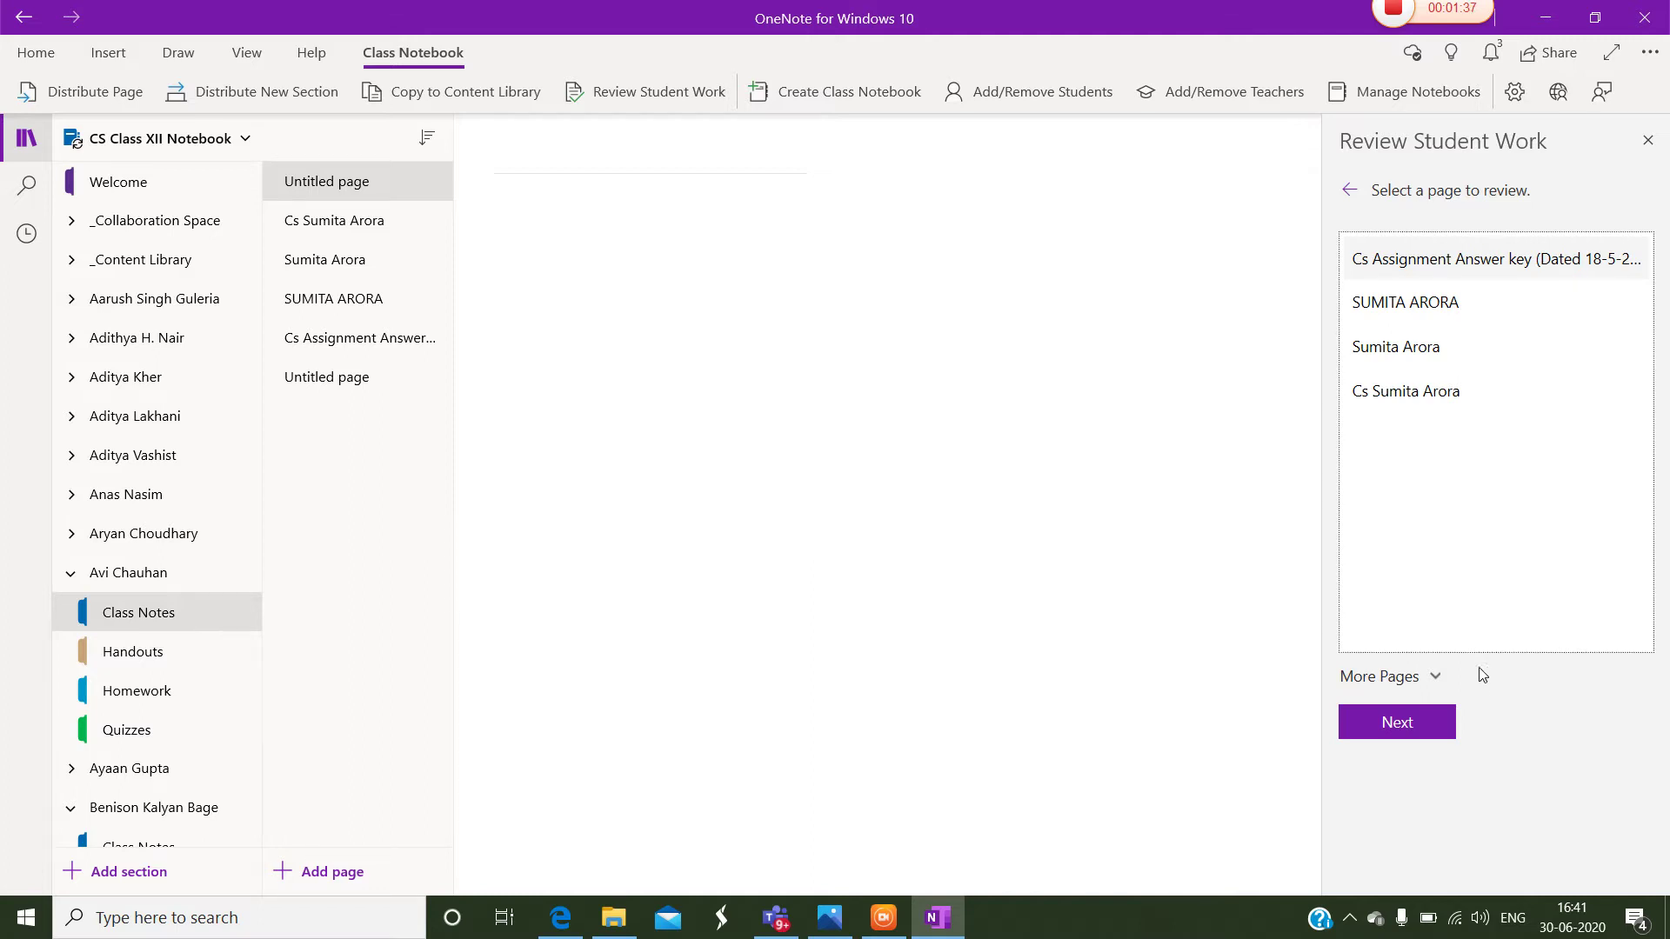
# Lock the answer key page for all students using Page Locking with Select All
pyautogui.click(1427, 729)
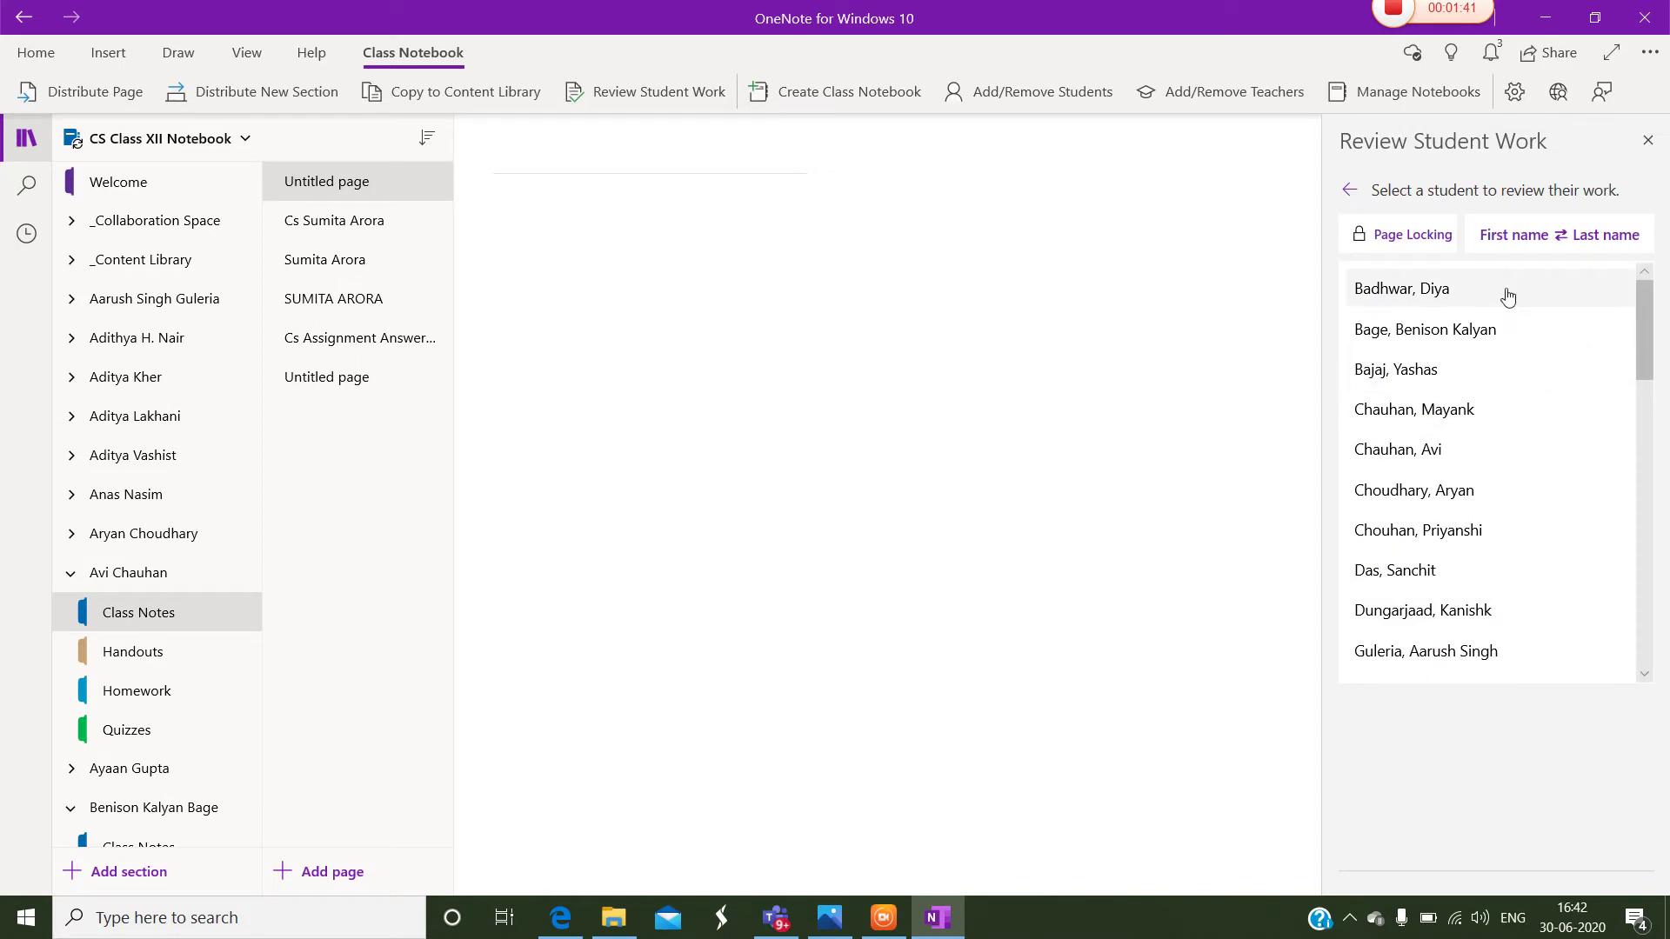
pyautogui.click(1424, 235)
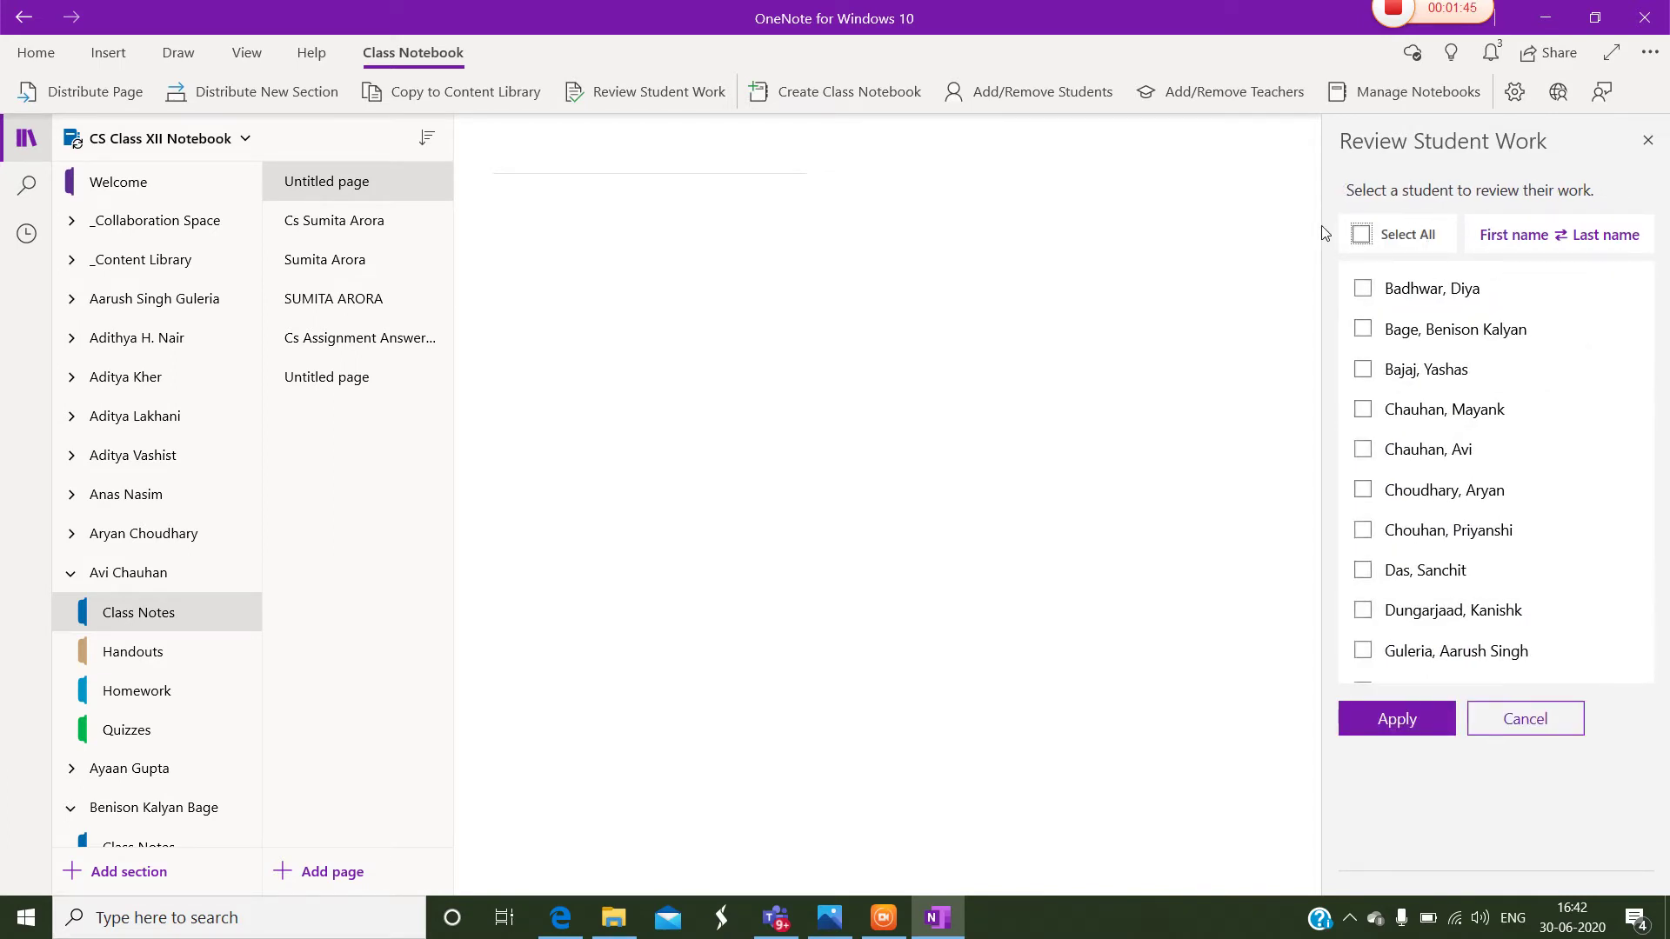
pyautogui.click(1362, 237)
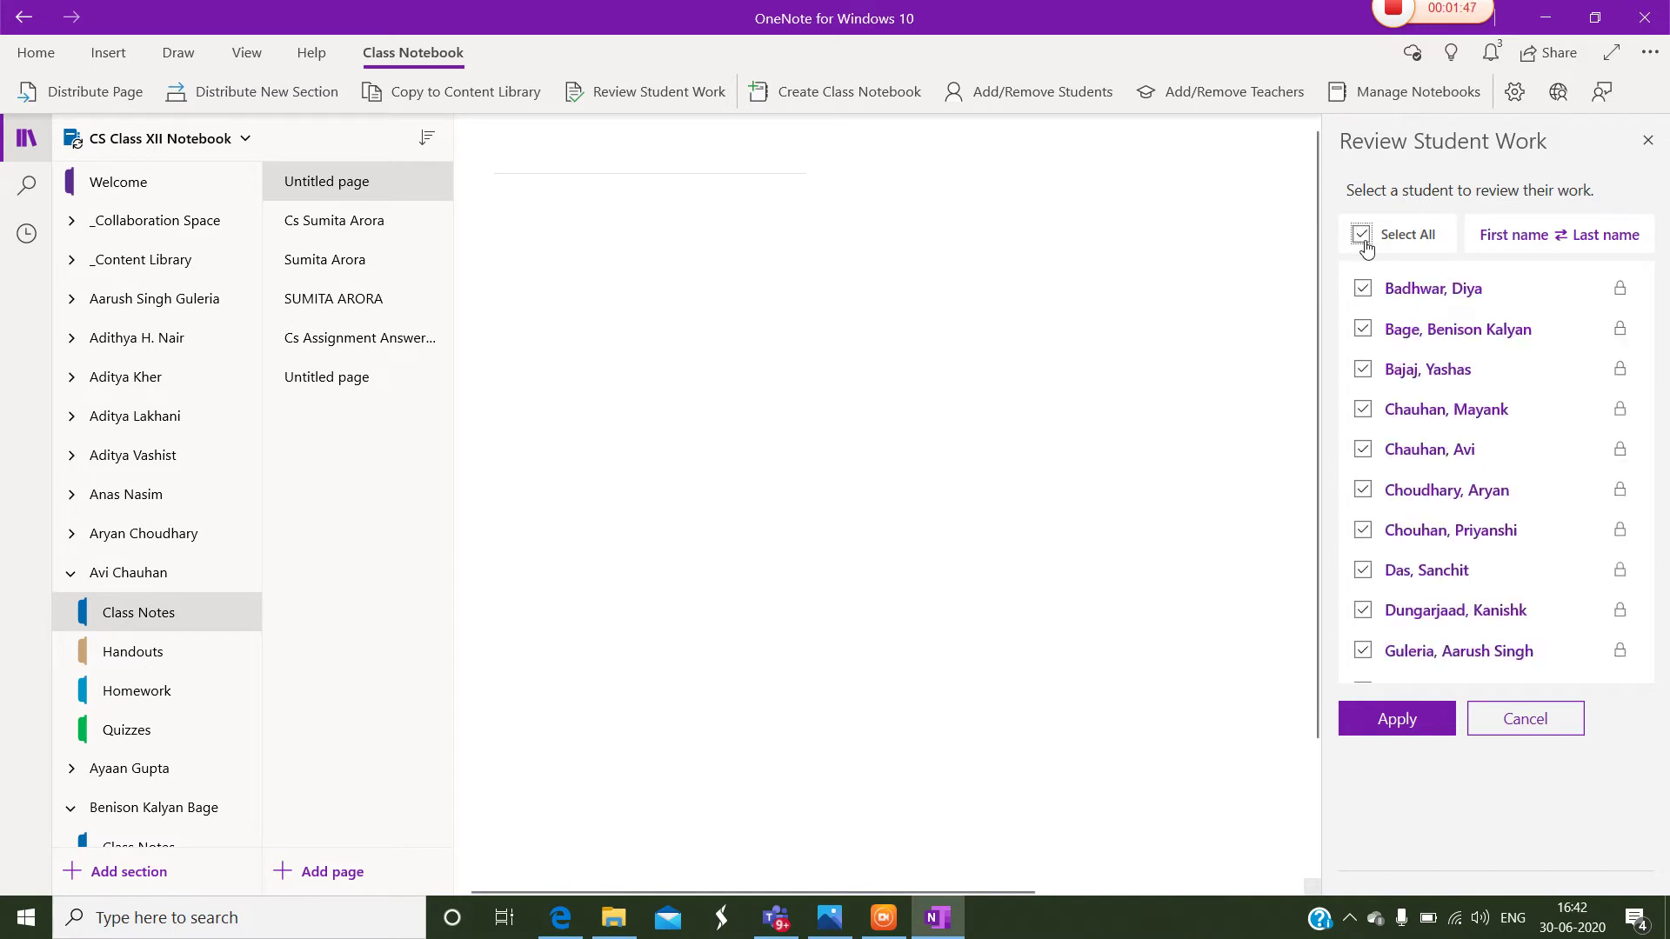
pyautogui.moveTo(1501, 469)
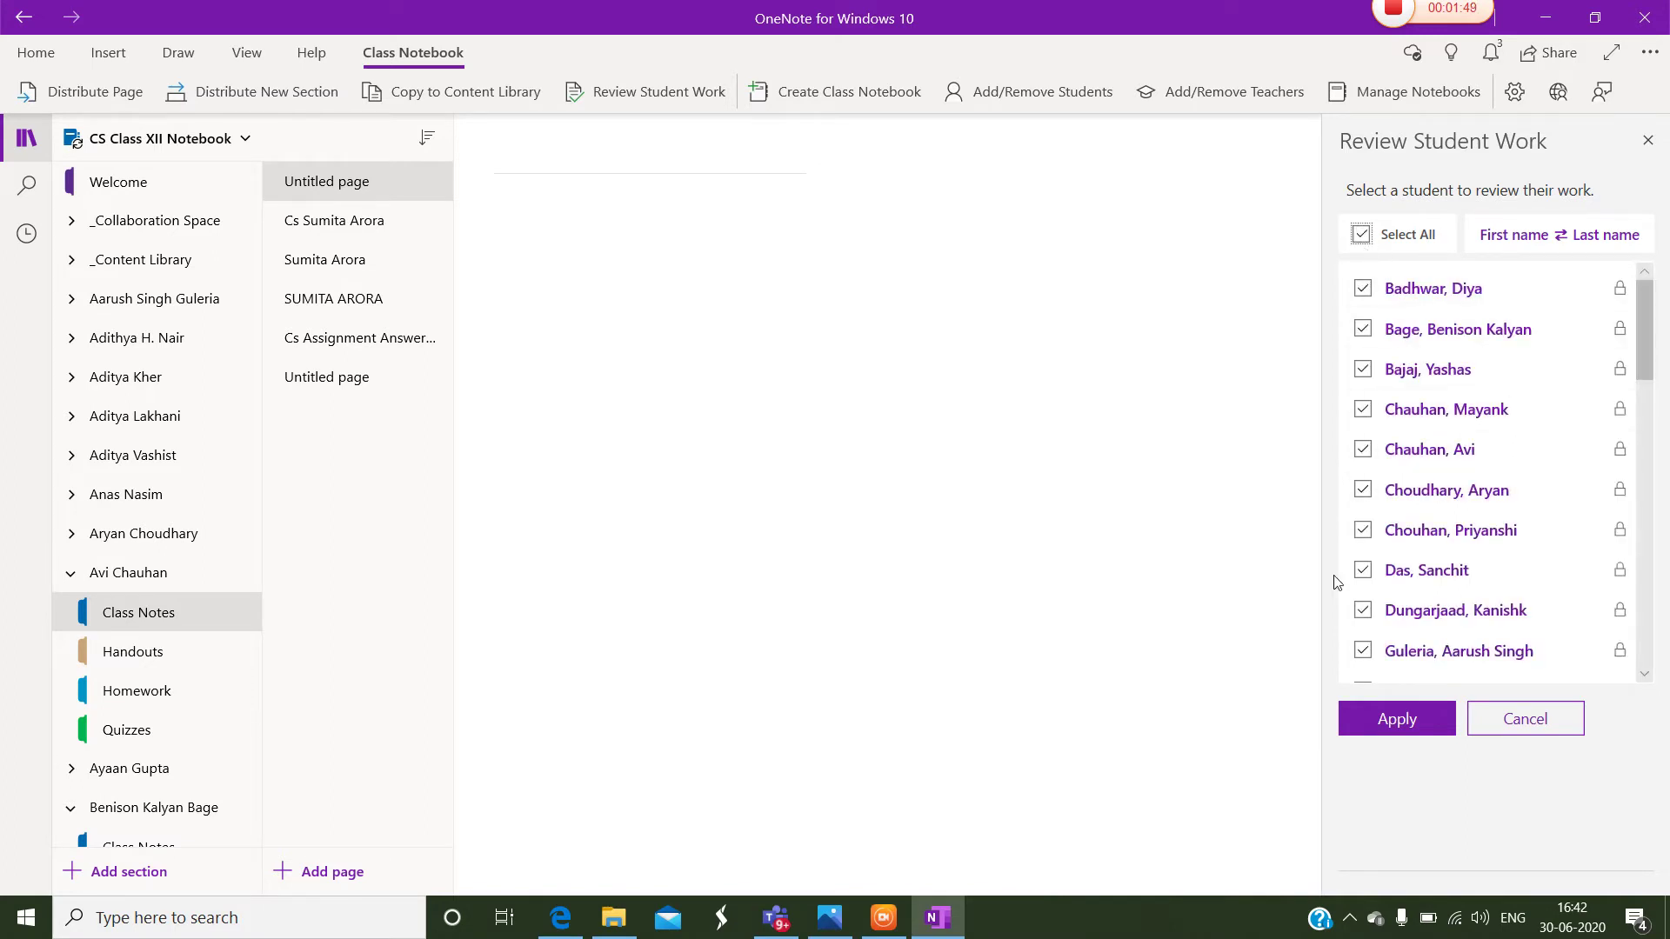
pyautogui.click(1408, 728)
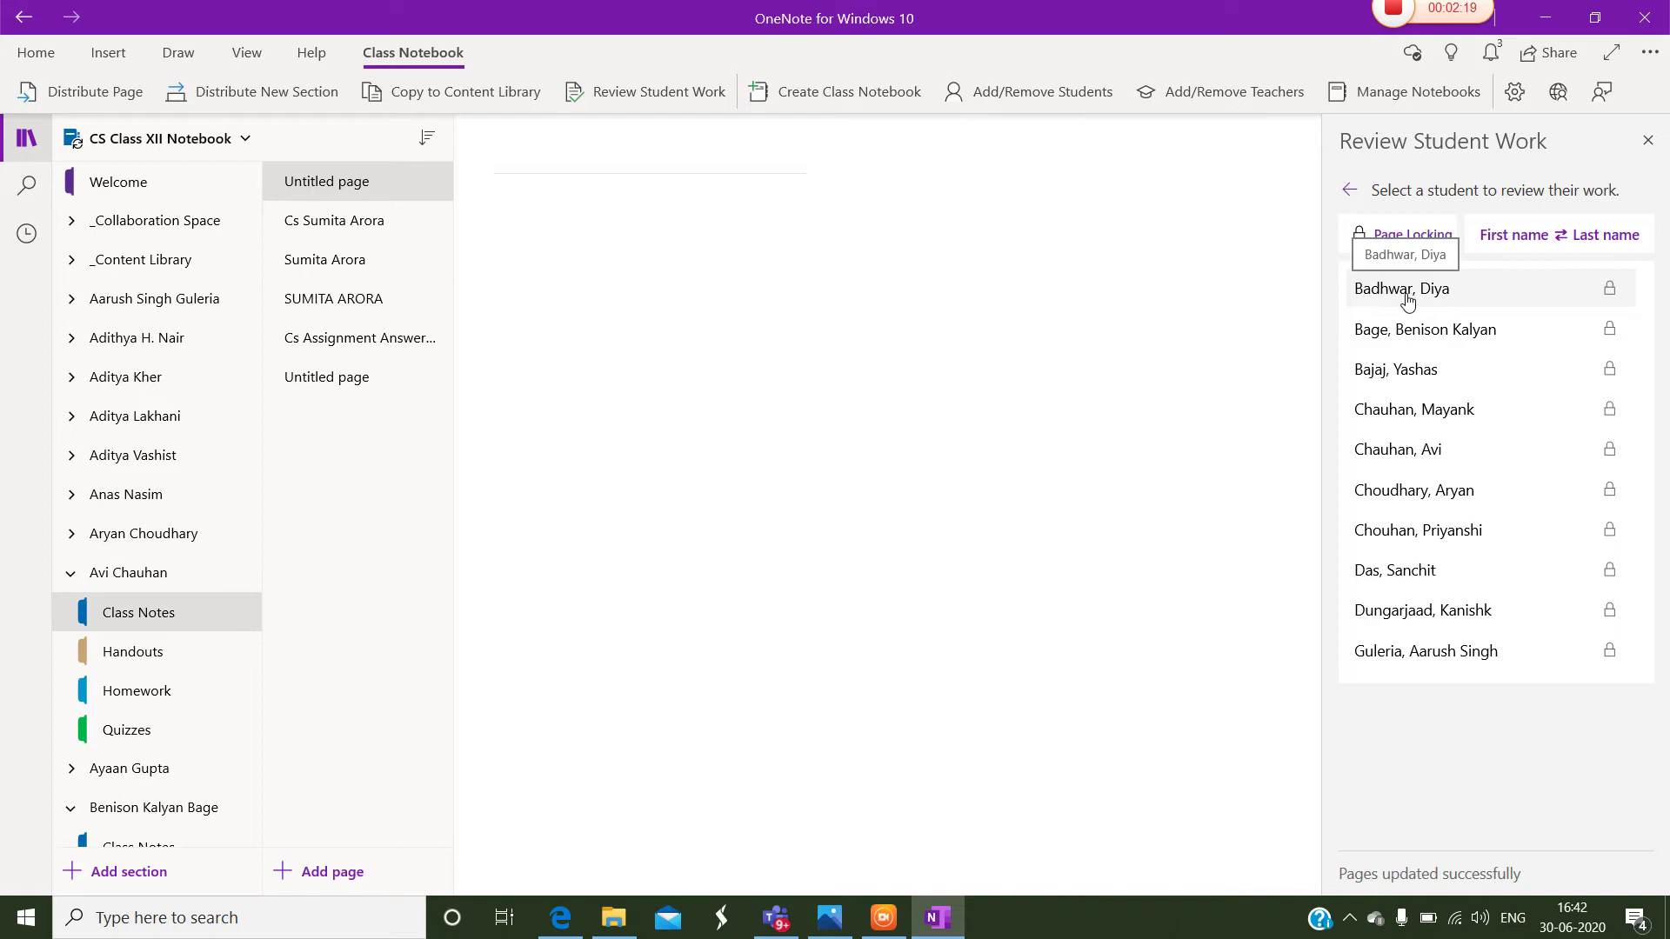
# Open a student's answer key copy and draw a blue pen tick beside Q1
pyautogui.click(1407, 300)
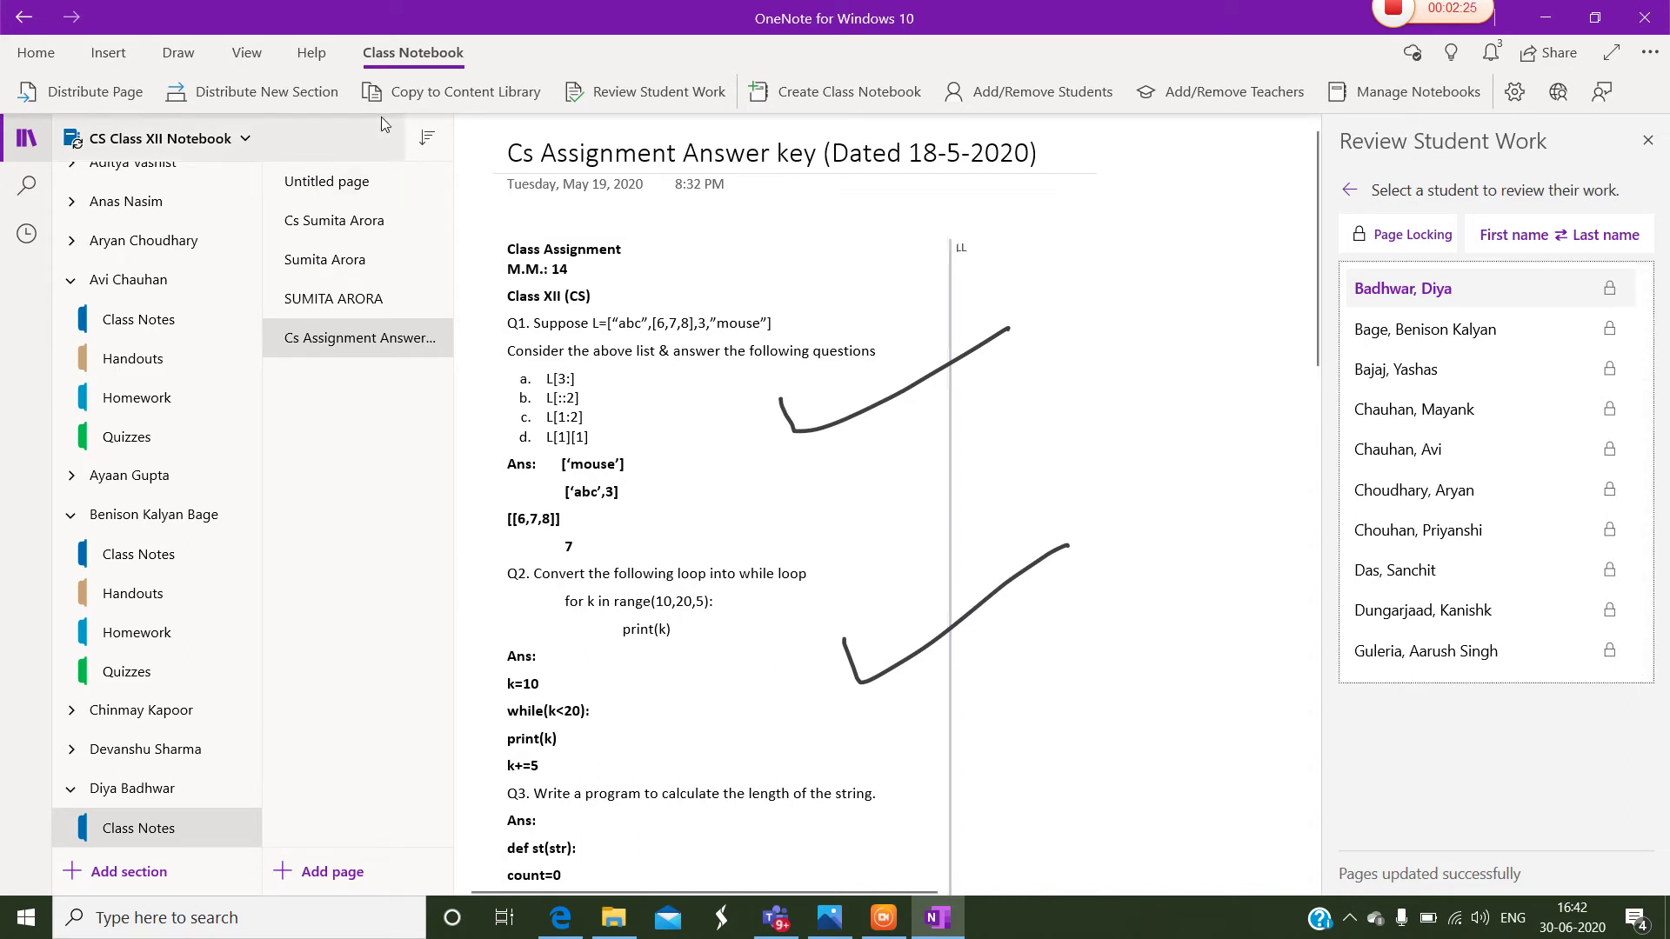
pyautogui.click(185, 55)
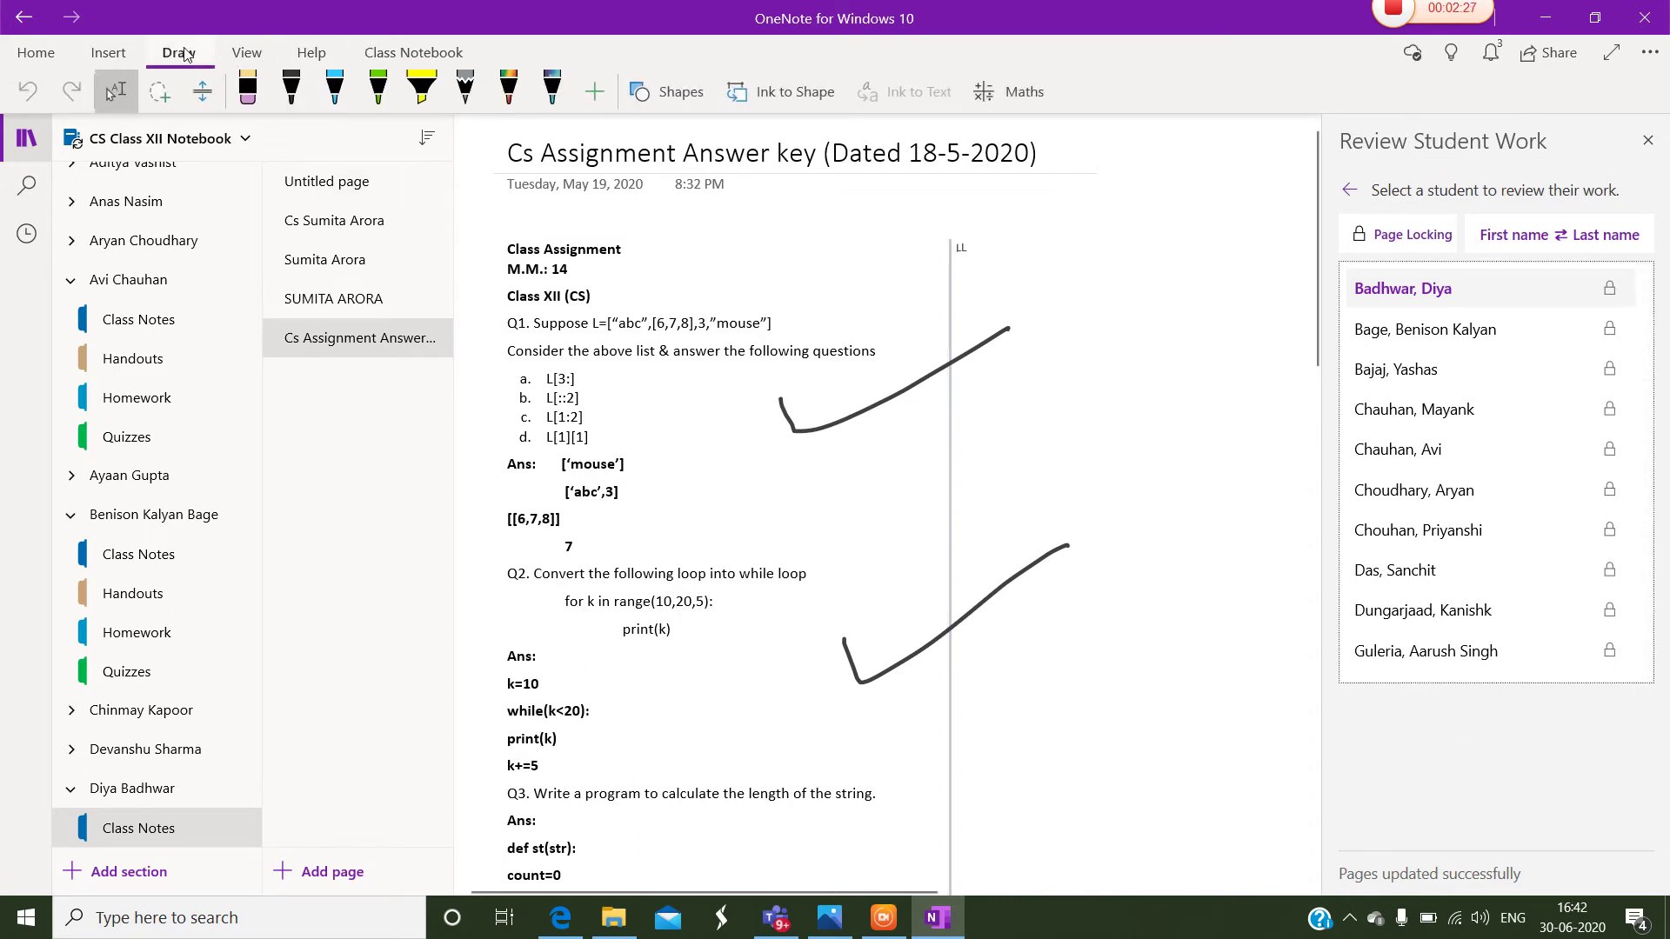
pyautogui.click(1429, 370)
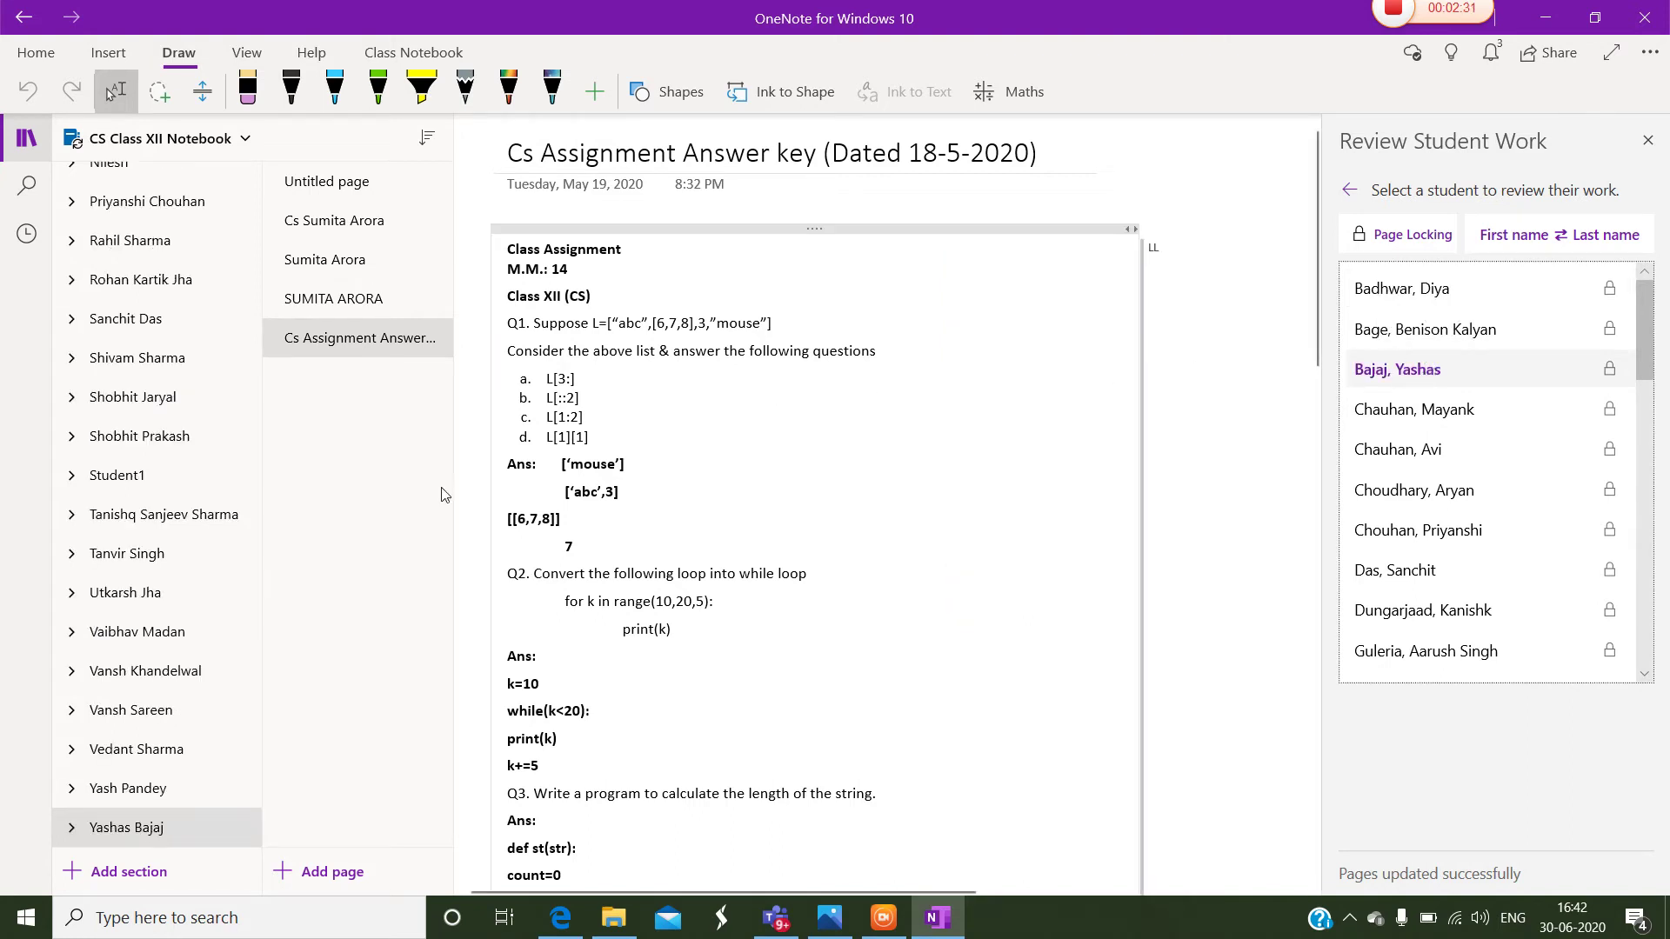
pyautogui.click(339, 92)
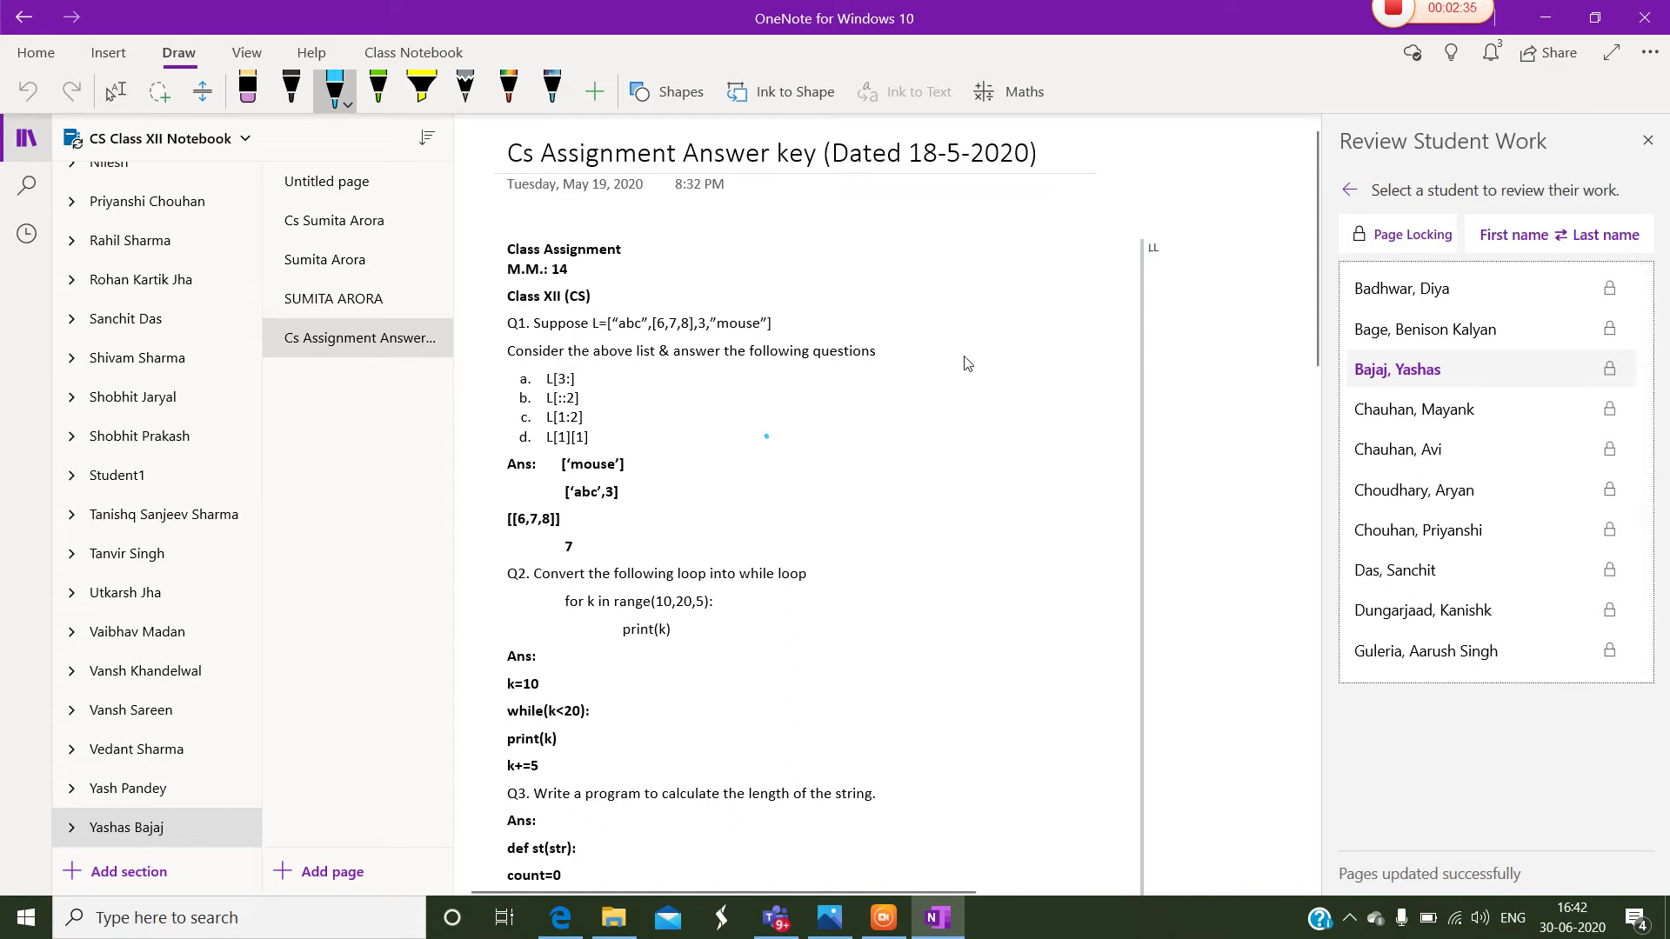
pyautogui.moveTo(764, 435); pyautogui.dragTo(1050, 317)
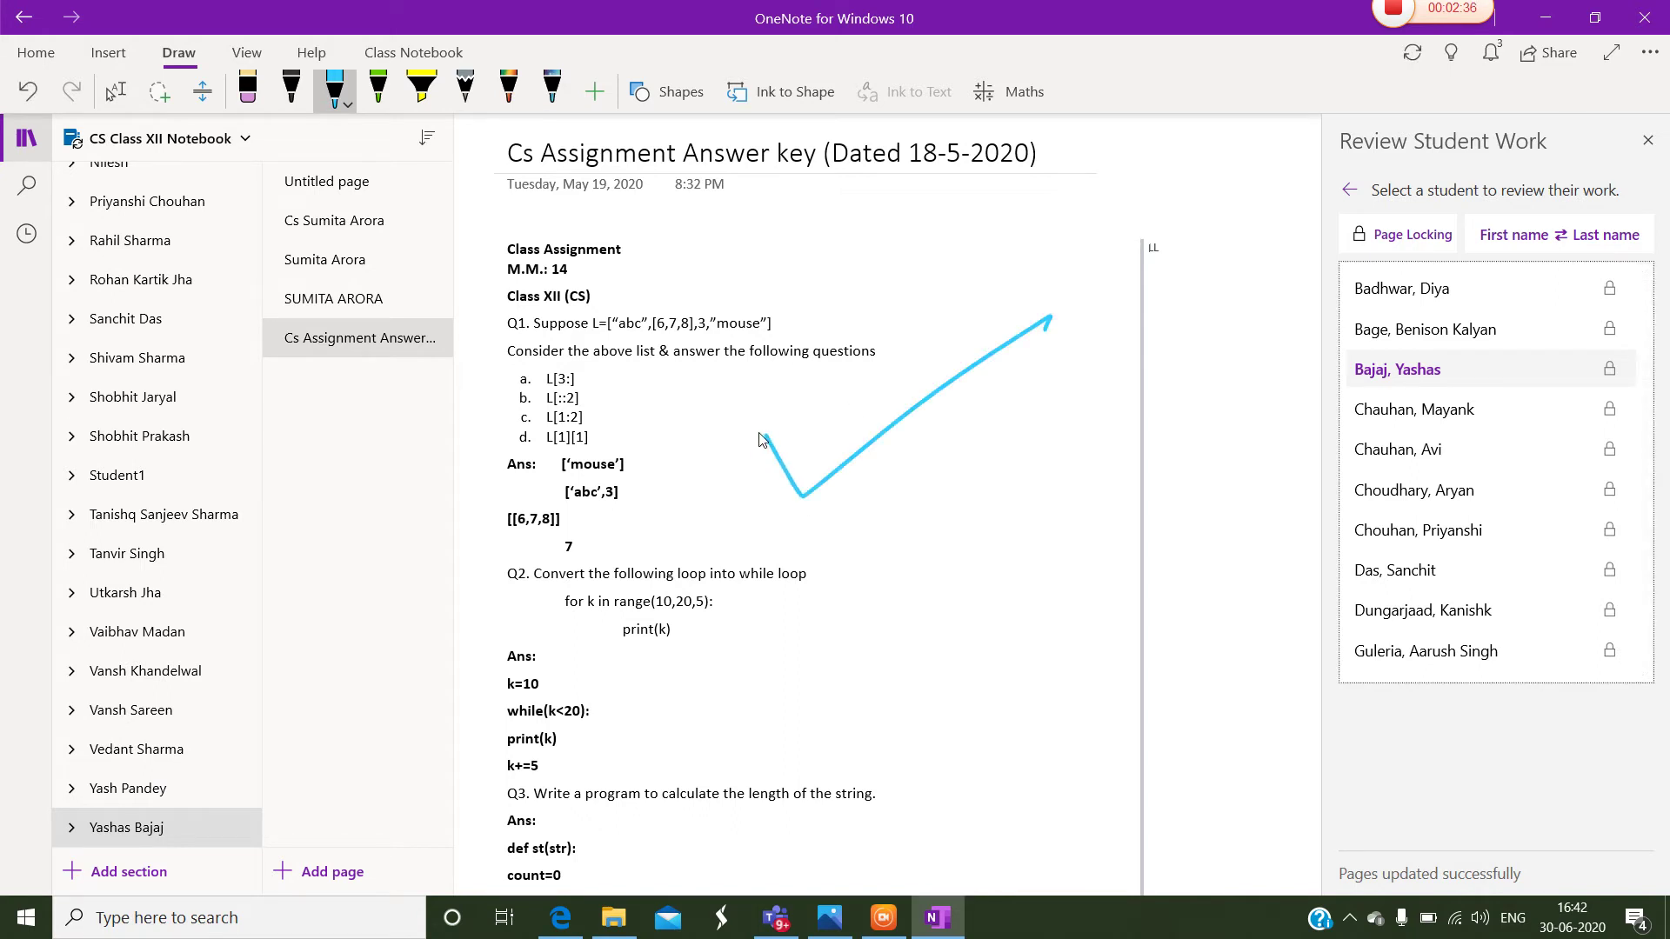
# Delete the stray letters typed after the [[6,7,8]] answer
pyautogui.click(111, 94)
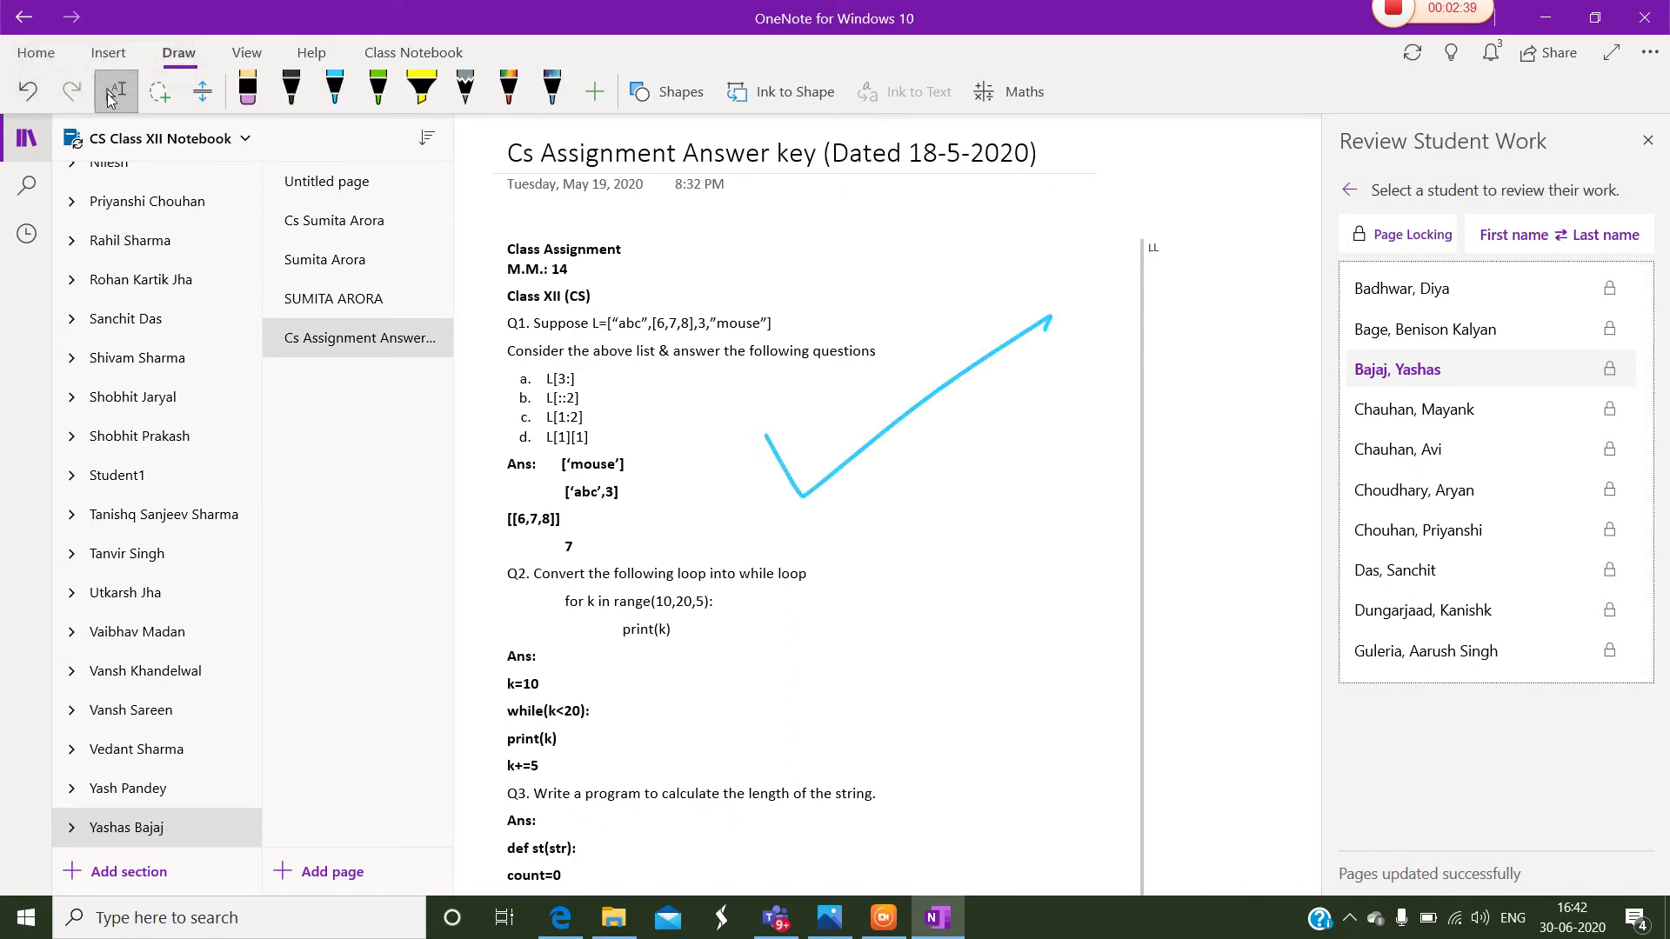
pyautogui.click(1071, 526)
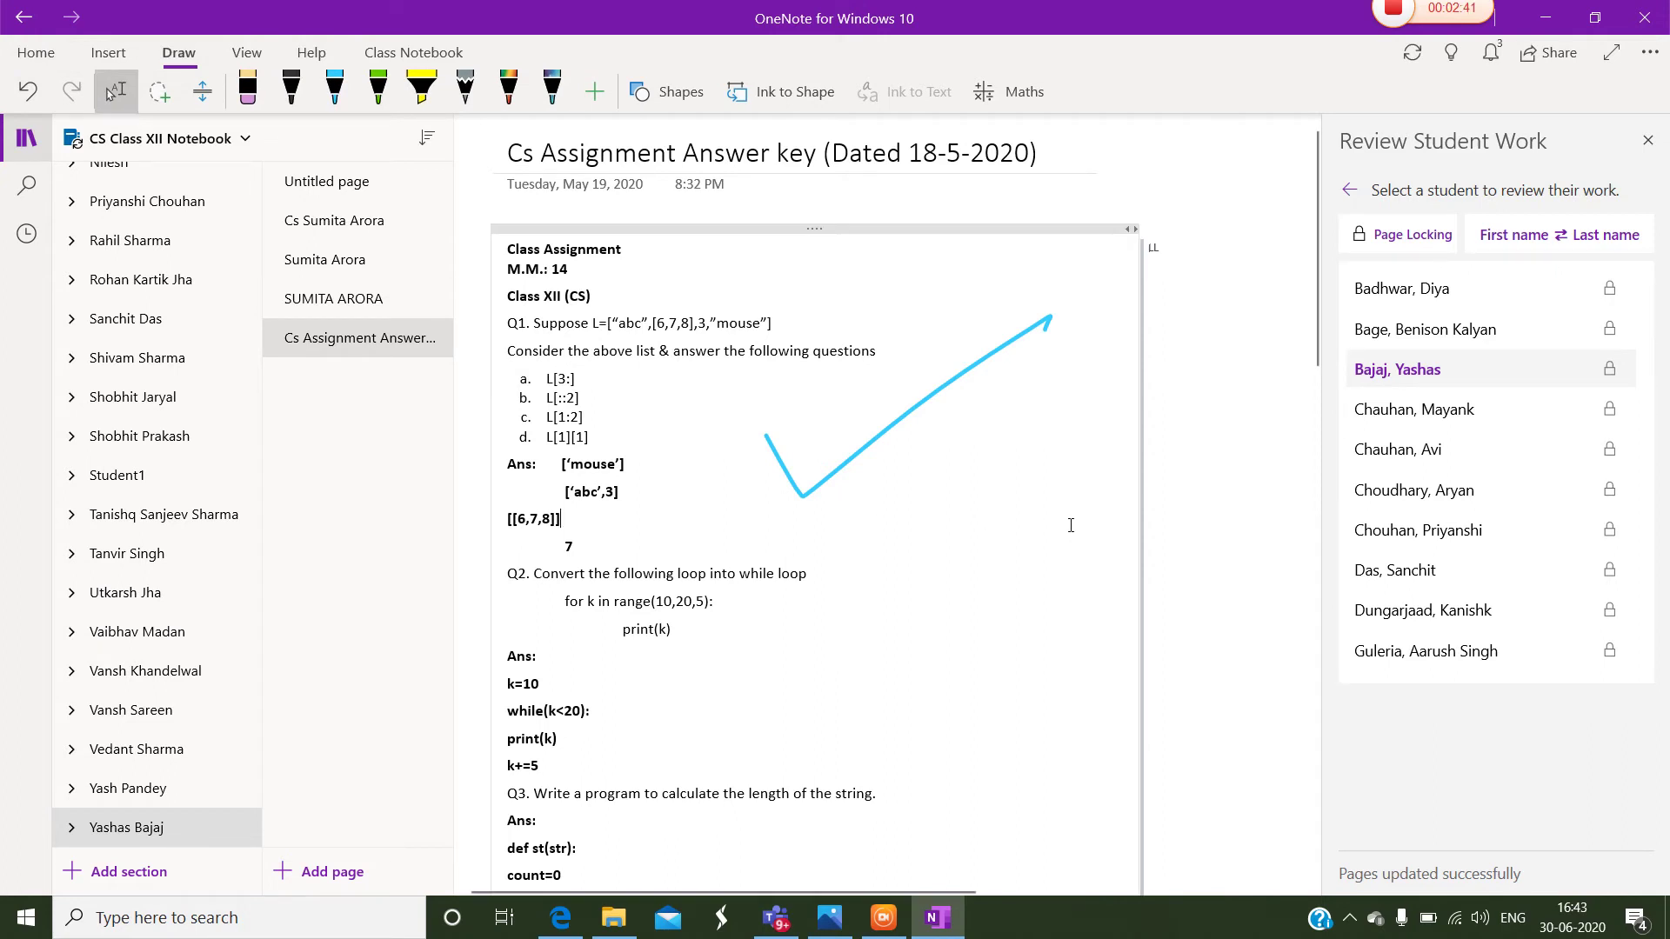
pyautogui.write('we')
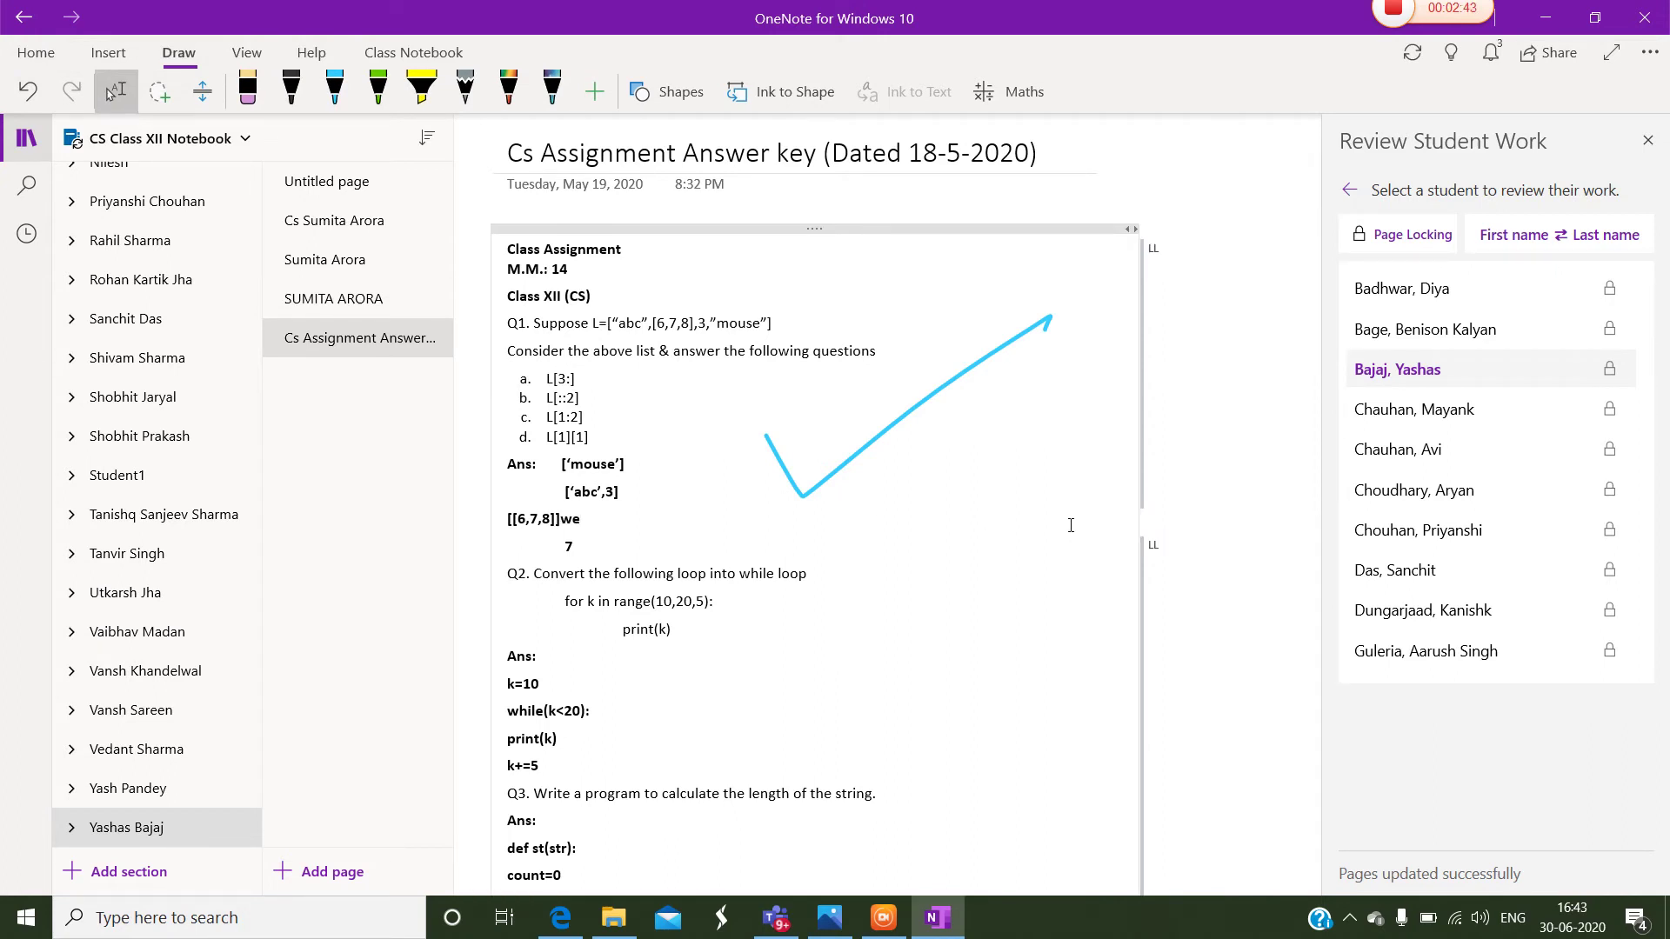
pyautogui.press('BackSpace')
pyautogui.press('BackSpace')
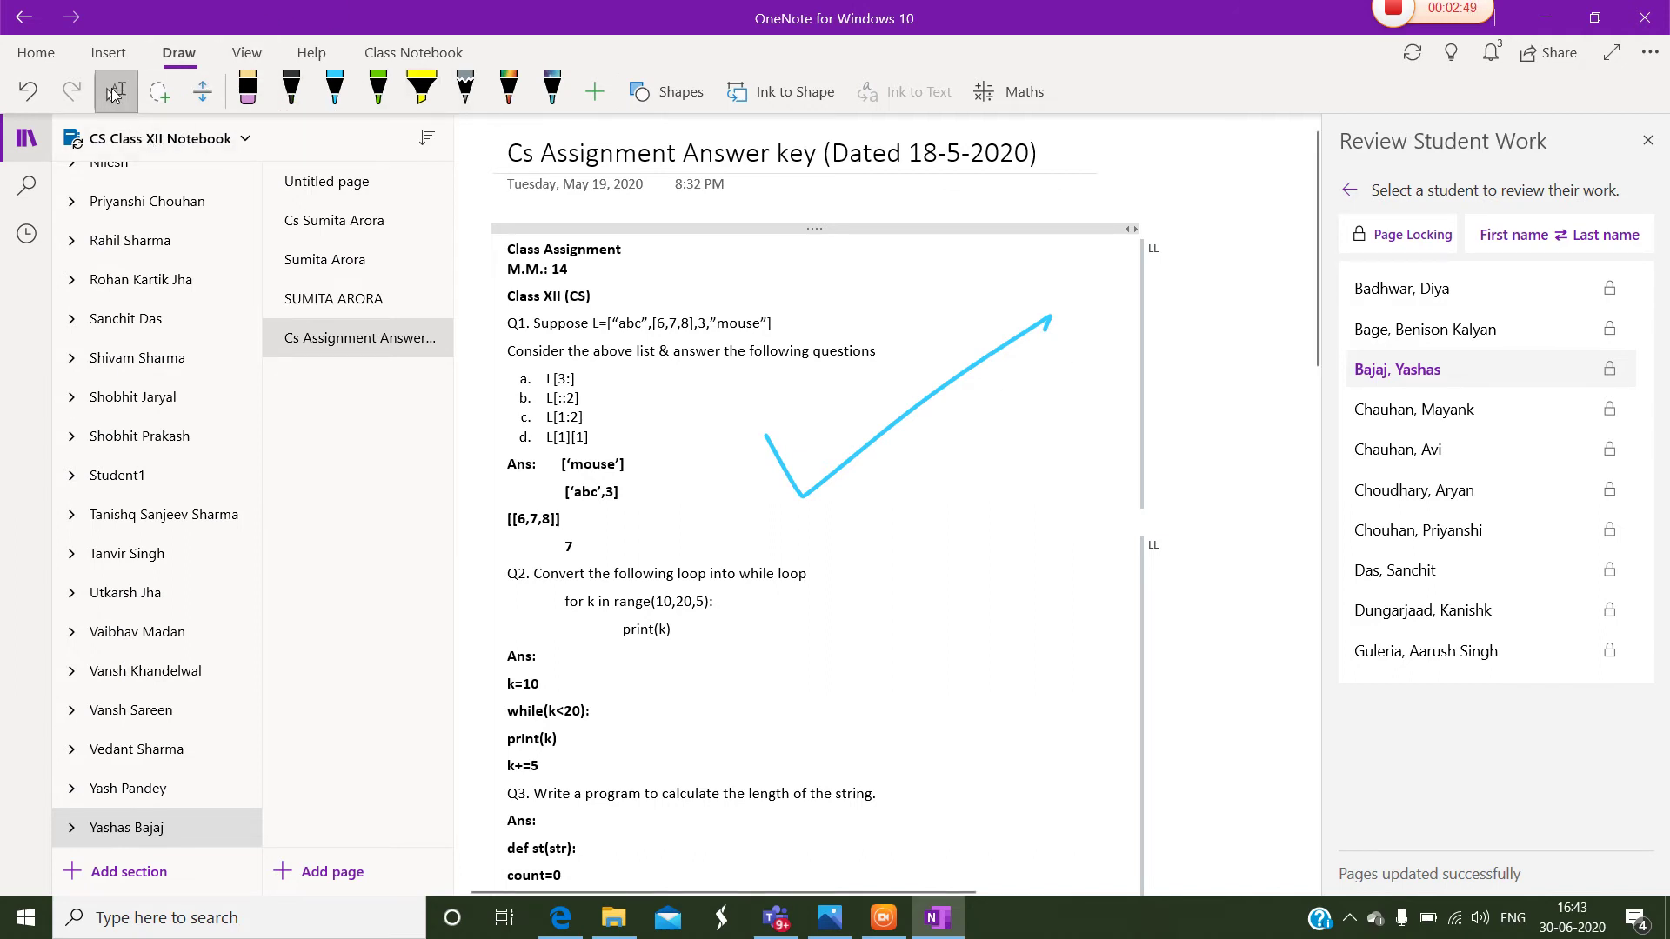
# With Ink to Shape on, draw a yellow highlighter tick beside the Q2 answer
pyautogui.click(207, 101)
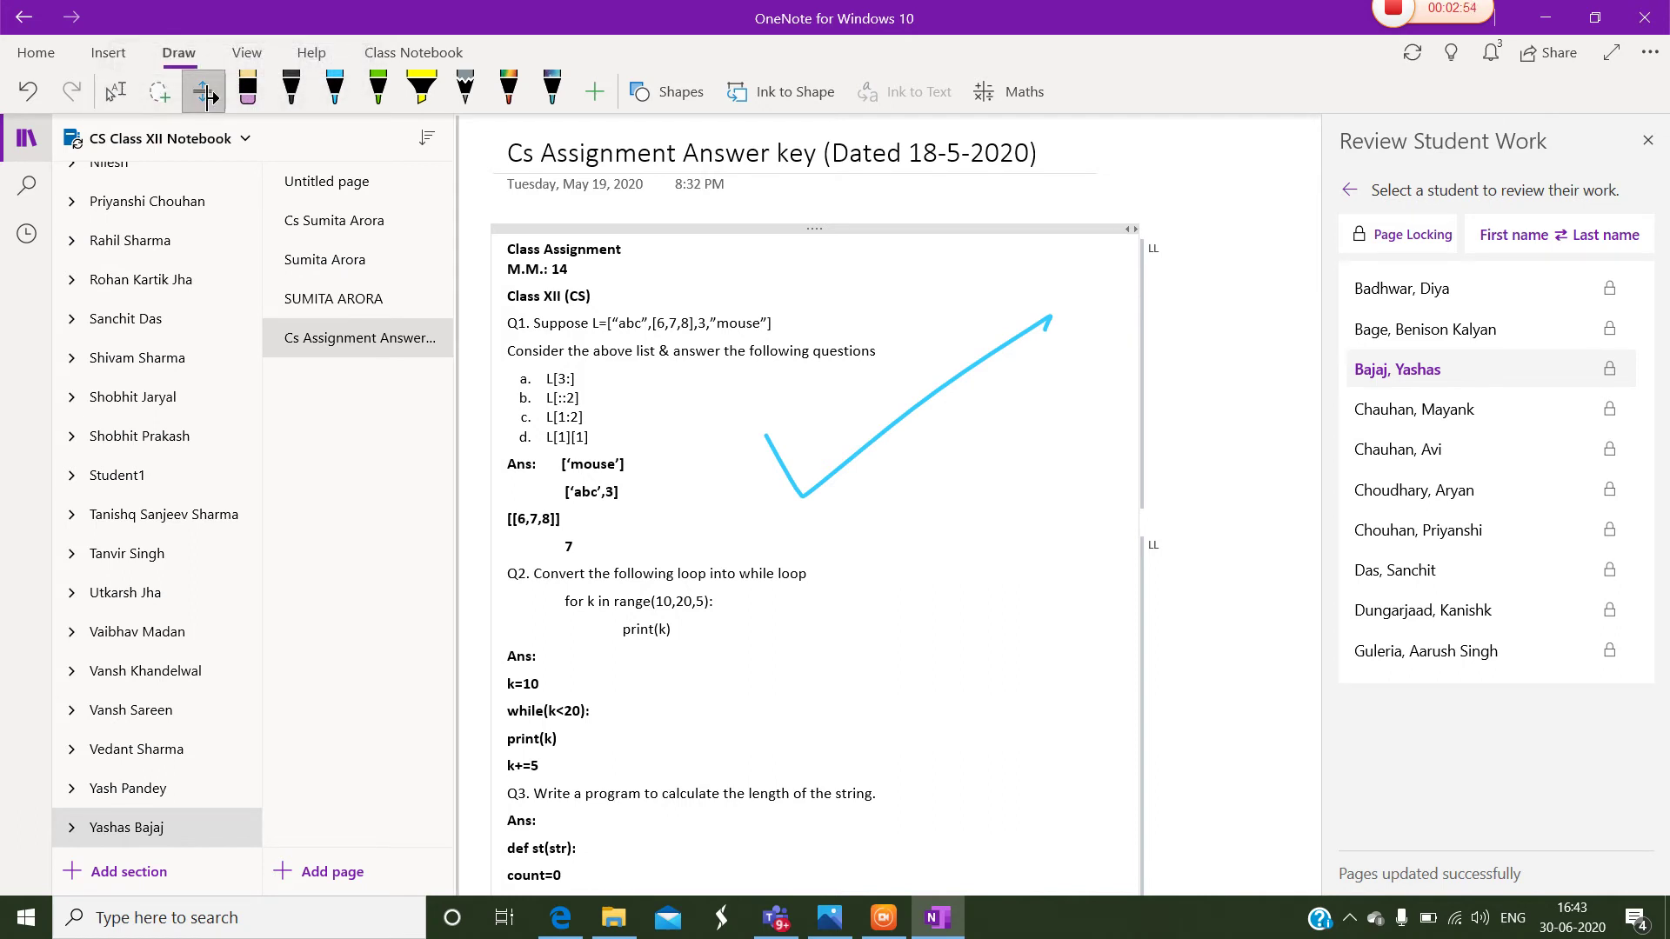
pyautogui.click(113, 93)
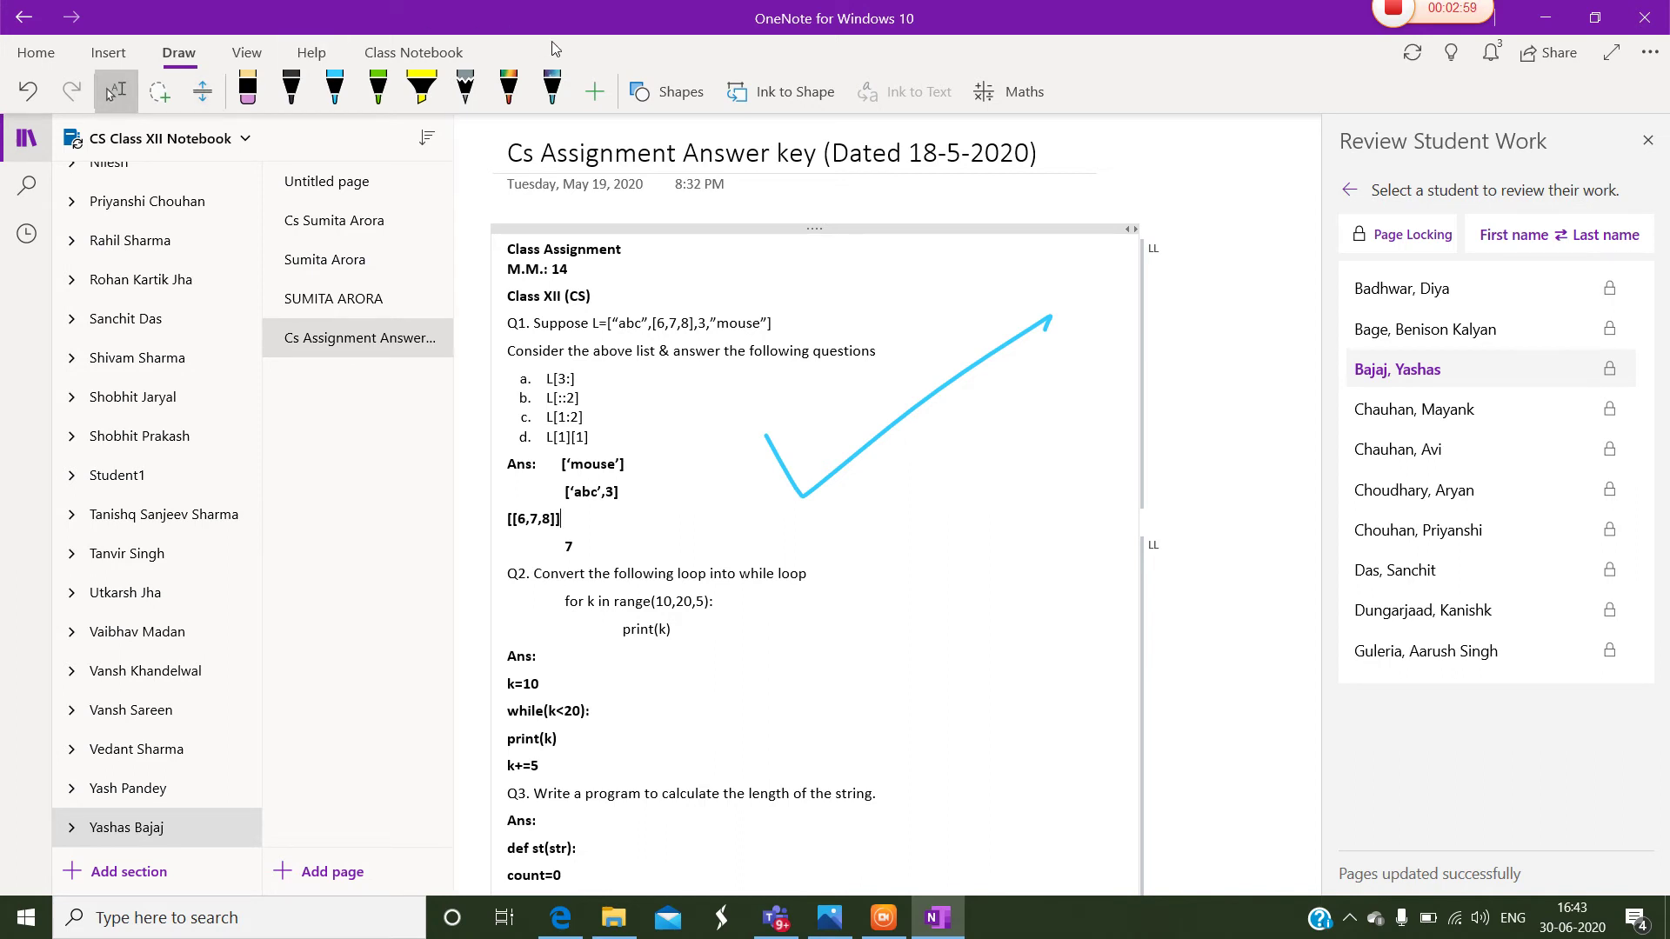
pyautogui.click(772, 96)
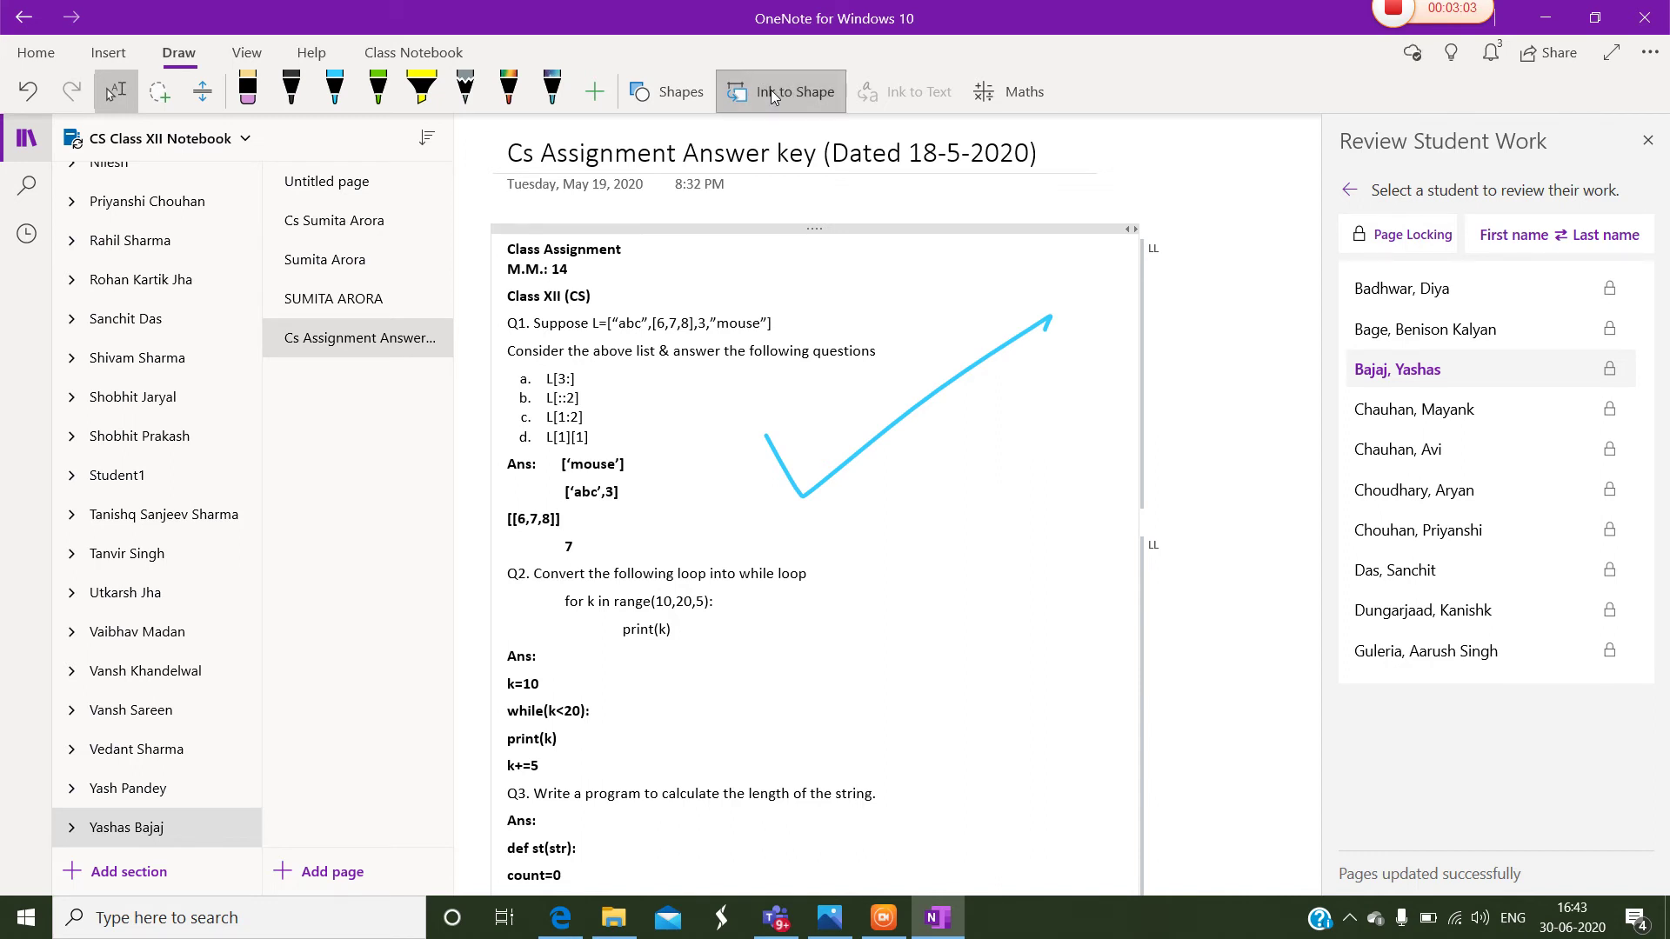
pyautogui.click(424, 90)
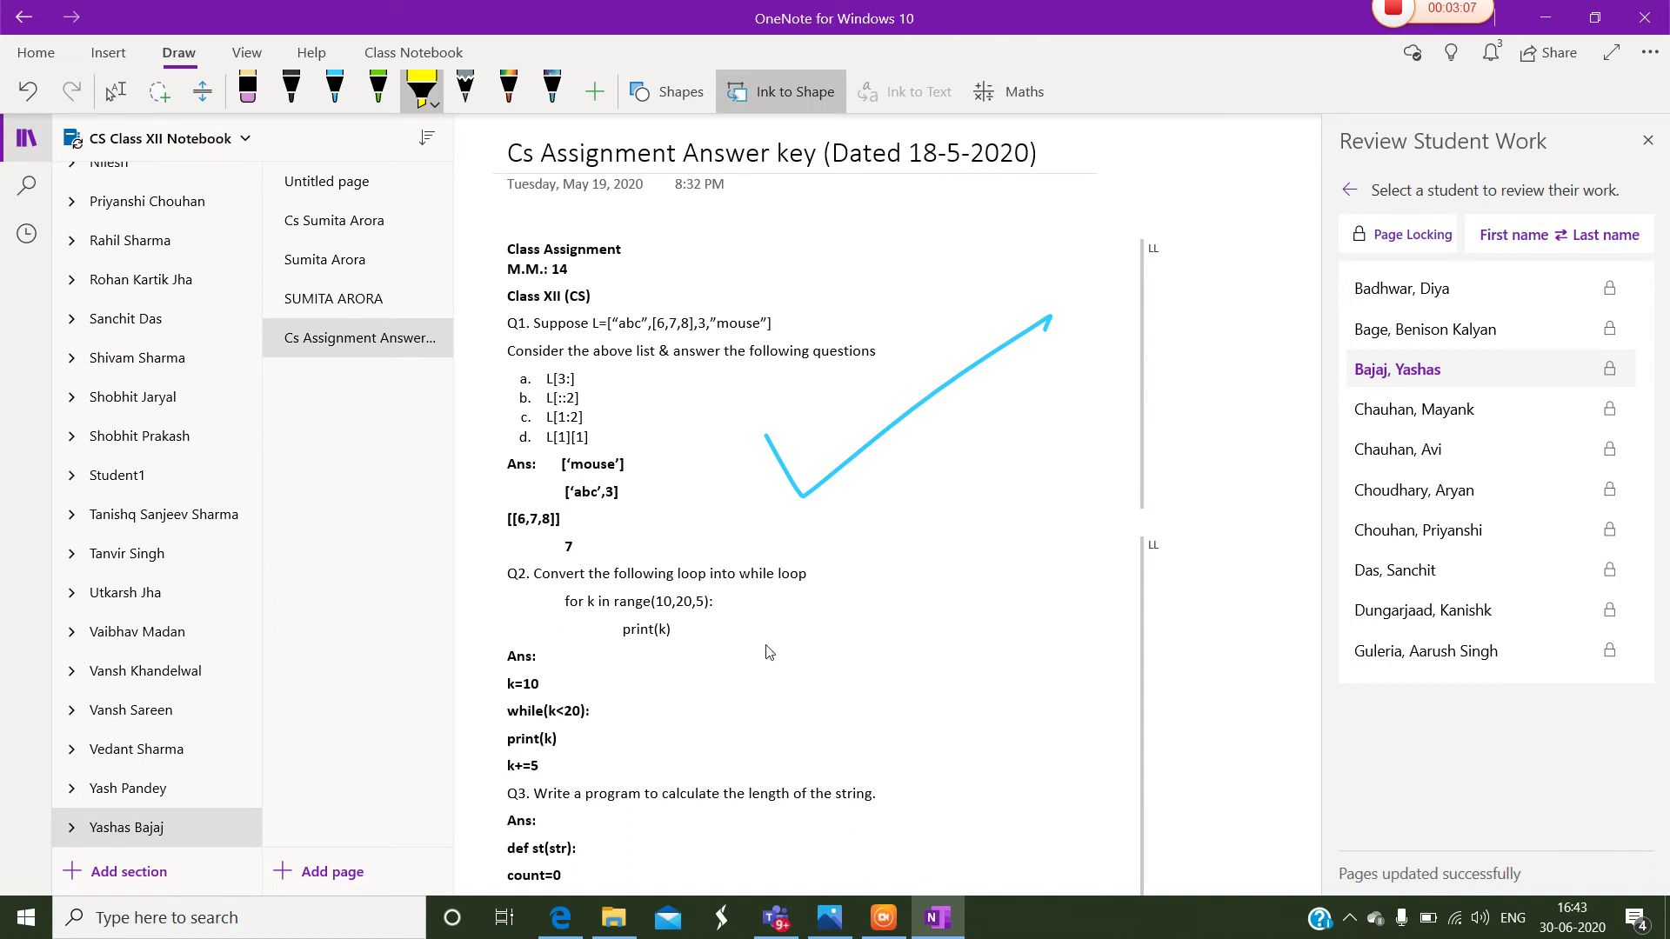
pyautogui.moveTo(765, 634); pyautogui.dragTo(913, 551)
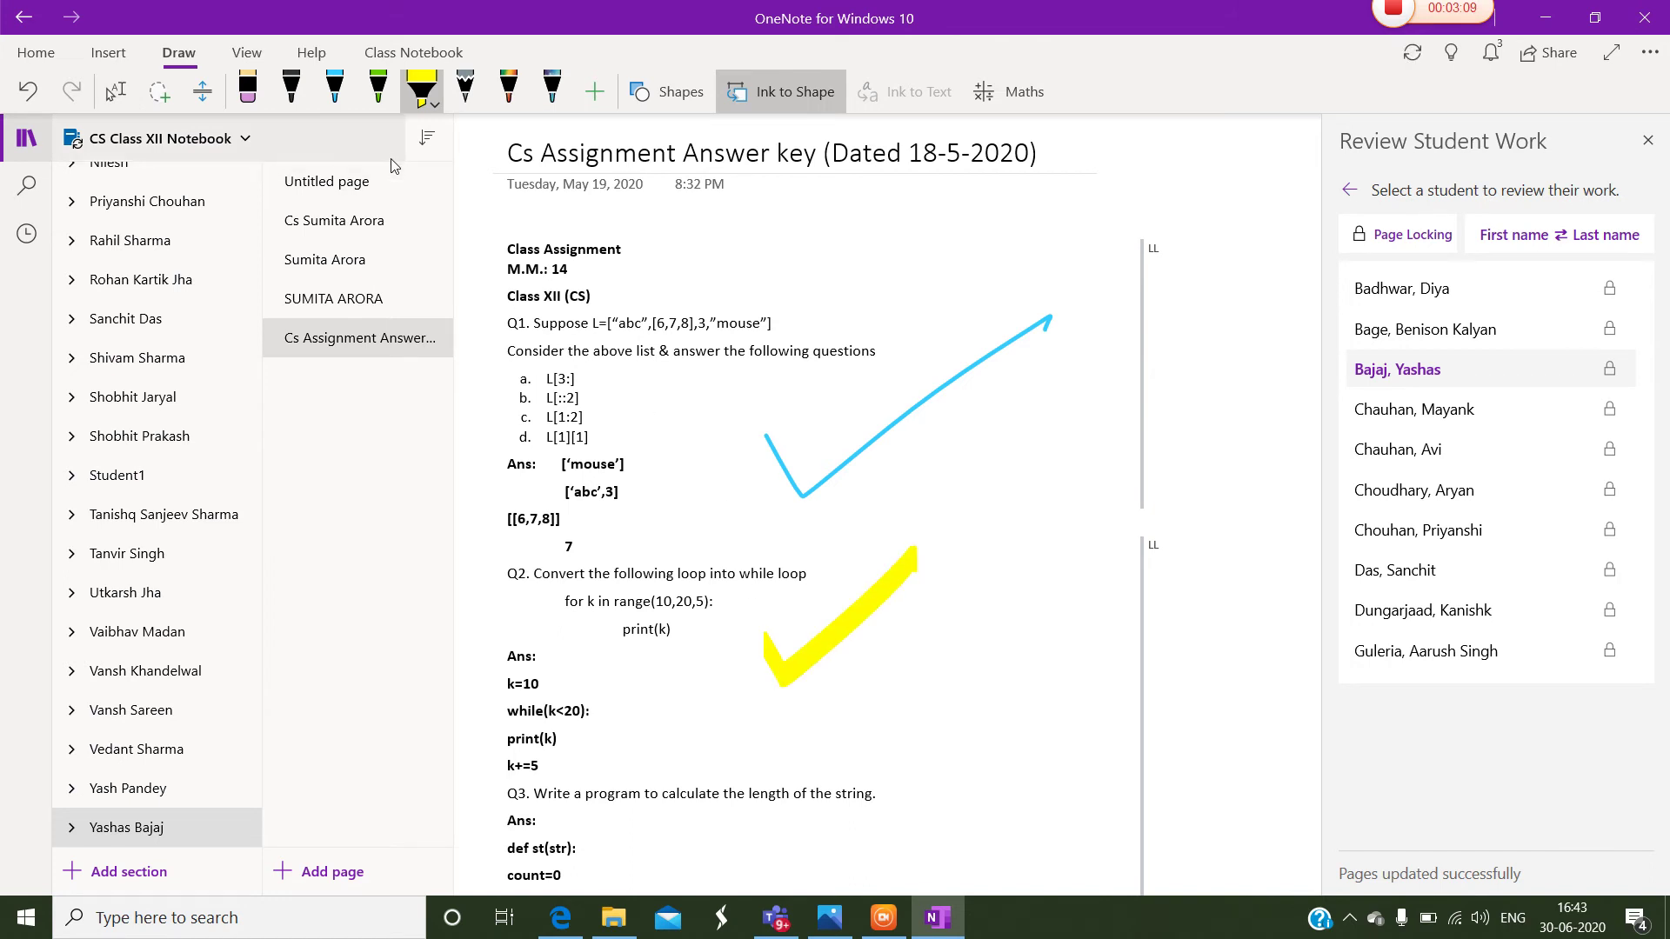
pyautogui.click(104, 97)
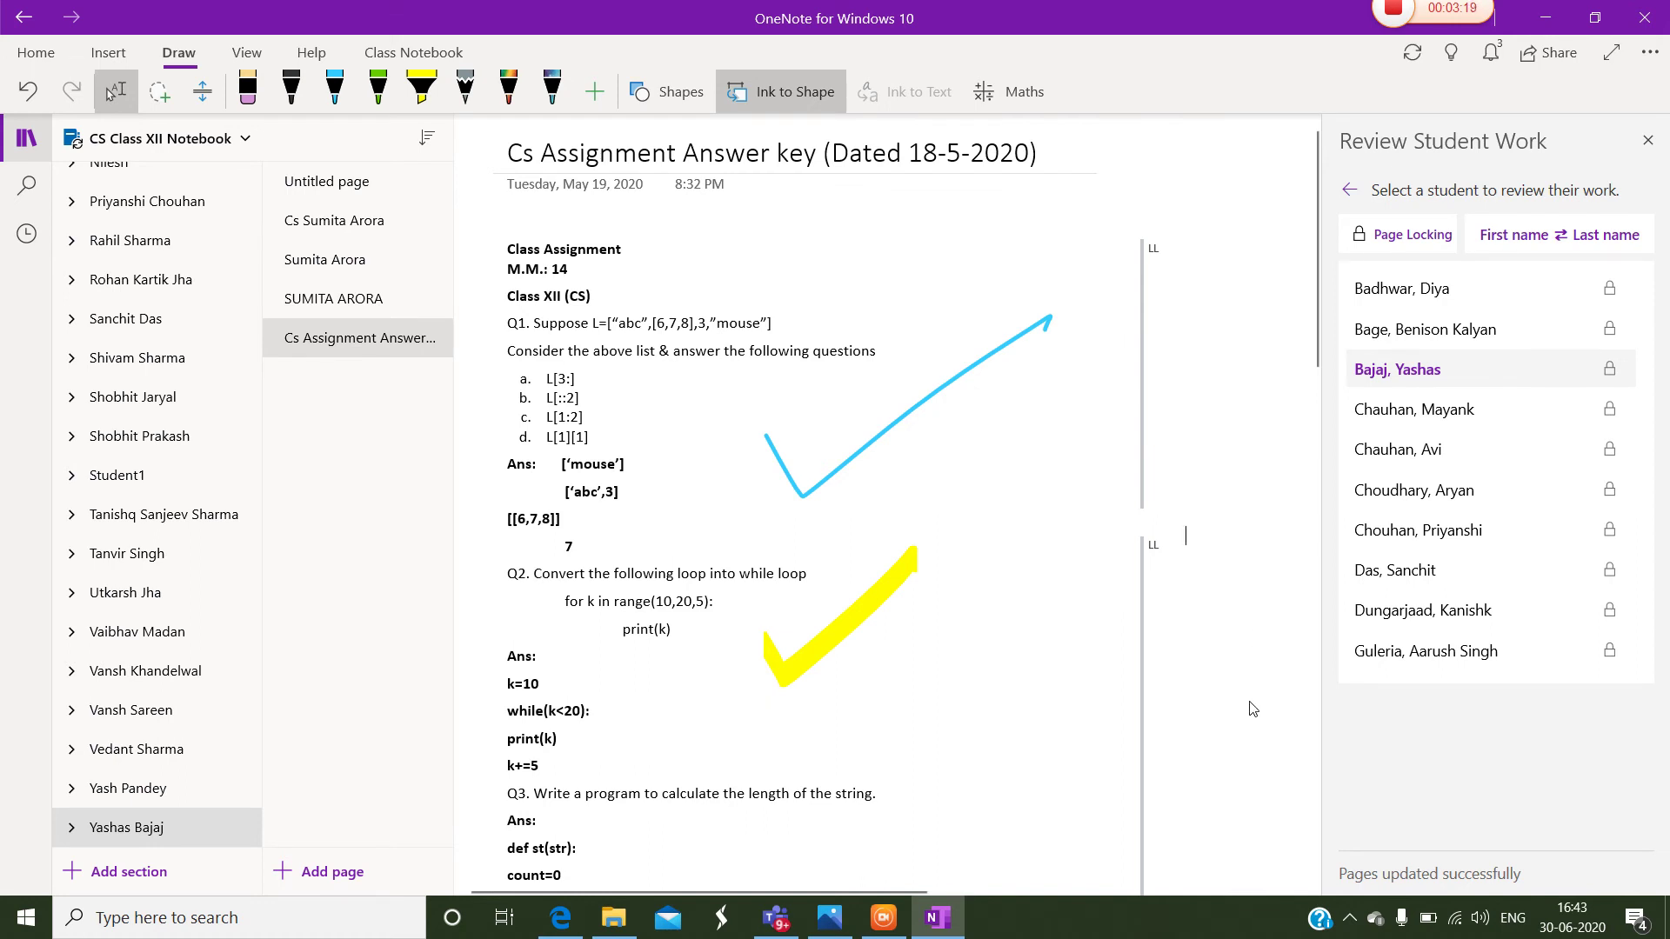
# Type the remark 'Good job!' beside the marked answers, correcting the typos
pyautogui.write('g')
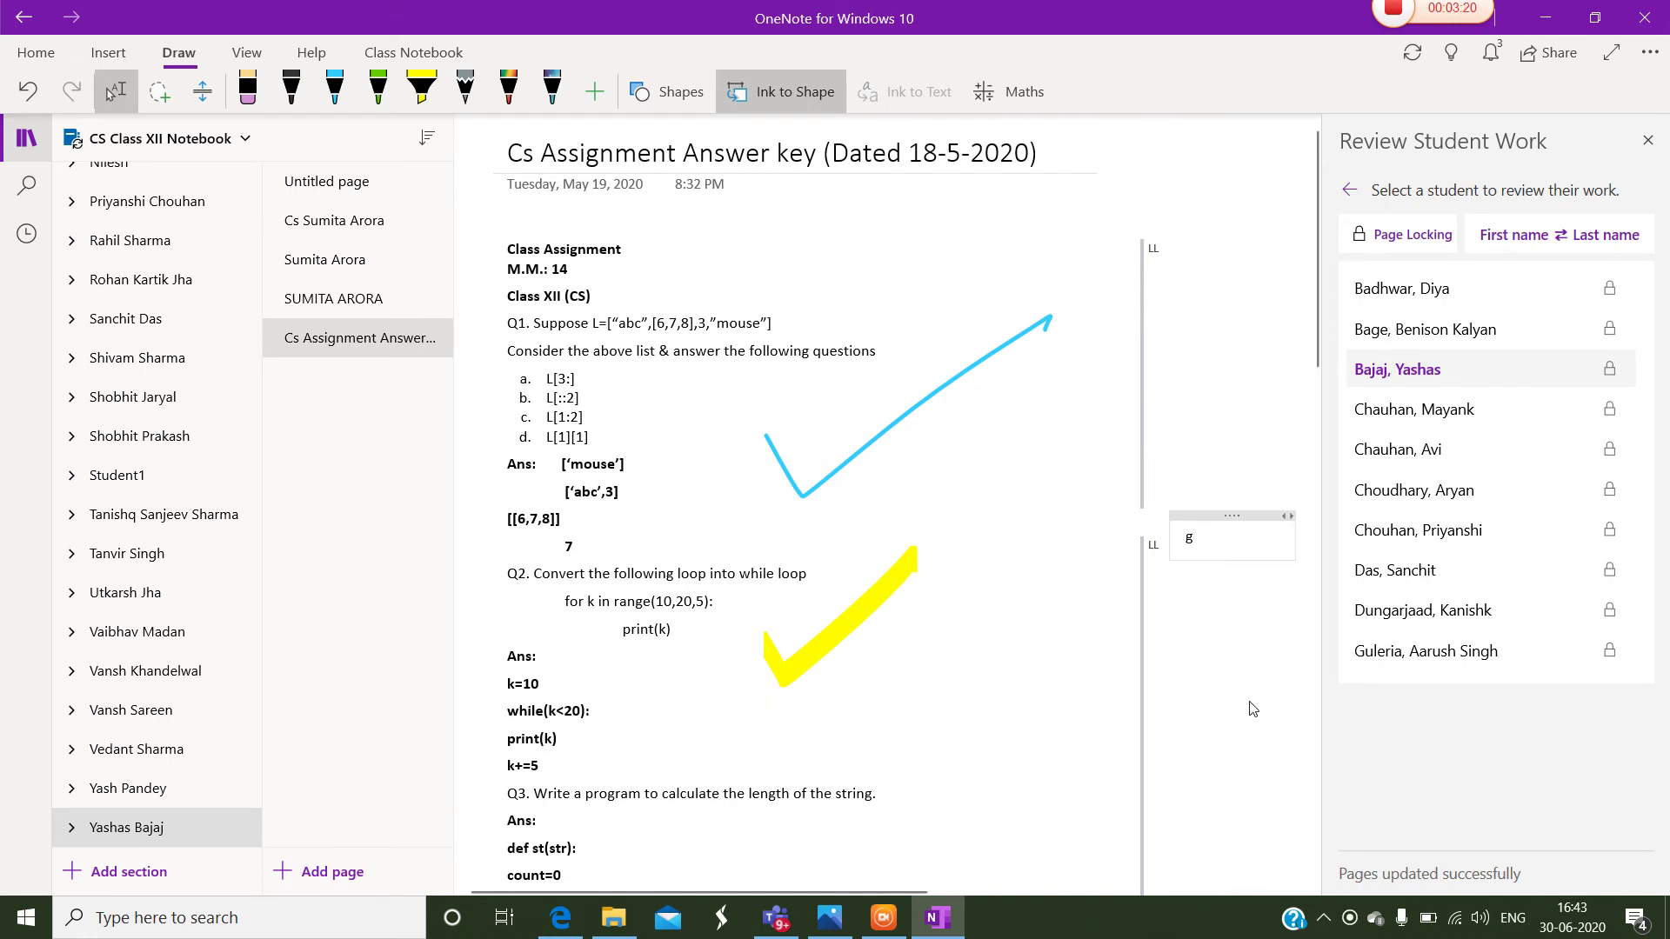
pyautogui.write('od job1')
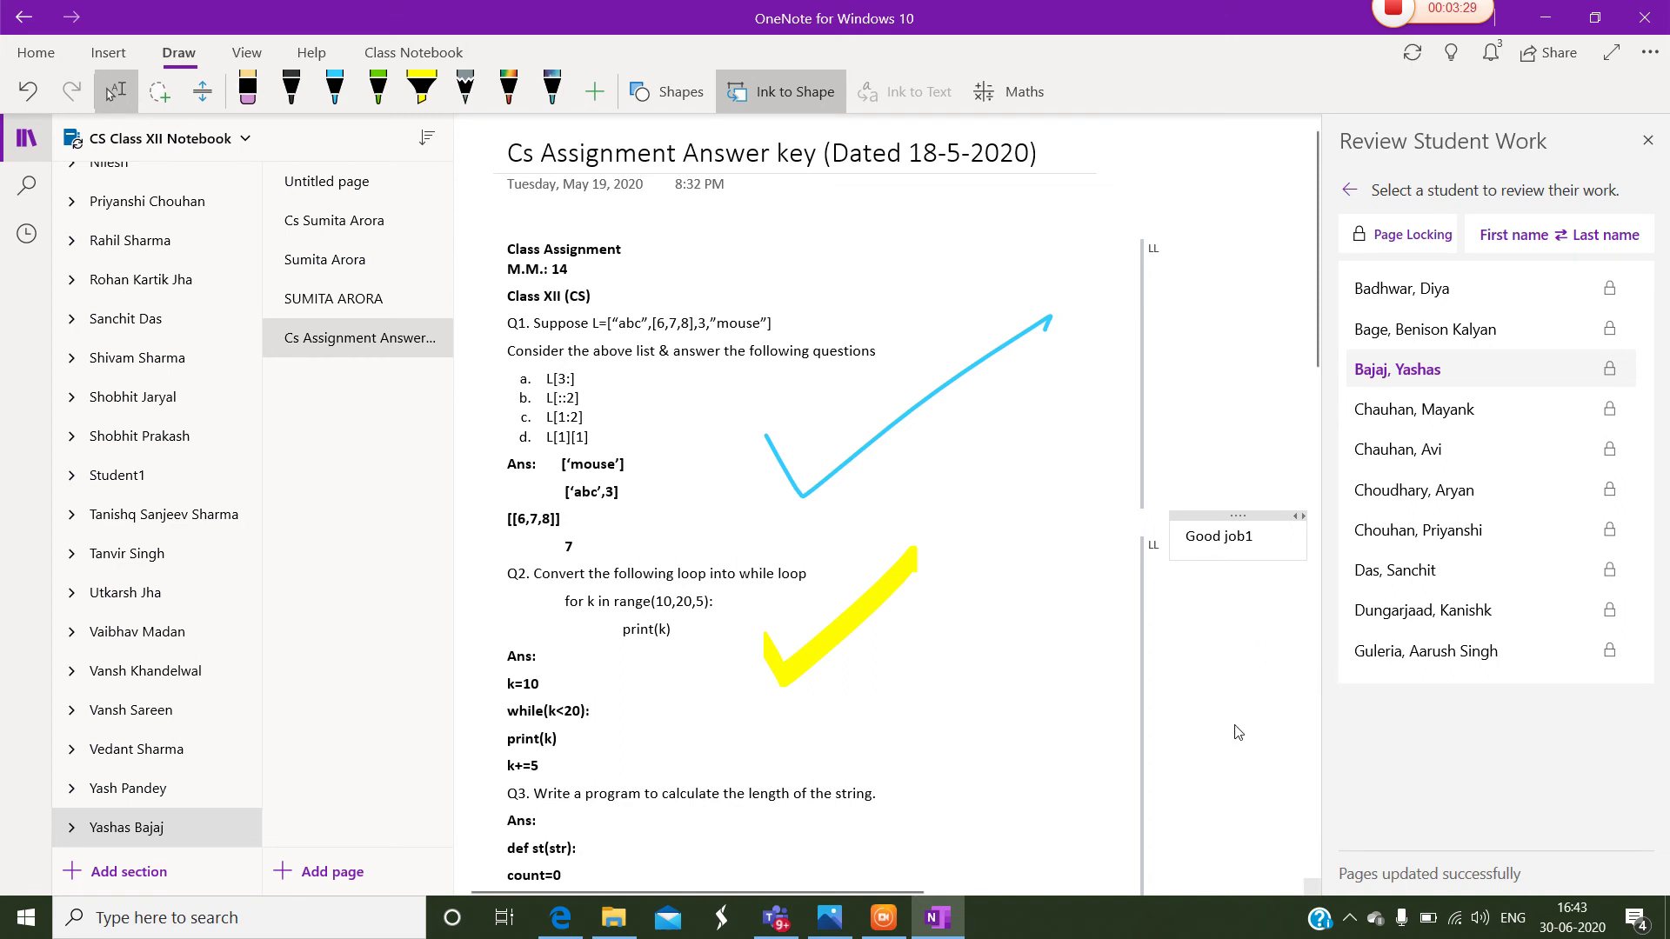
pyautogui.press('BackSpace')
pyautogui.write('1')
pyautogui.press('BackSpace')
pyautogui.write('!')
# Step through the next seven students' copies of the assignment
pyautogui.click(1501, 421)
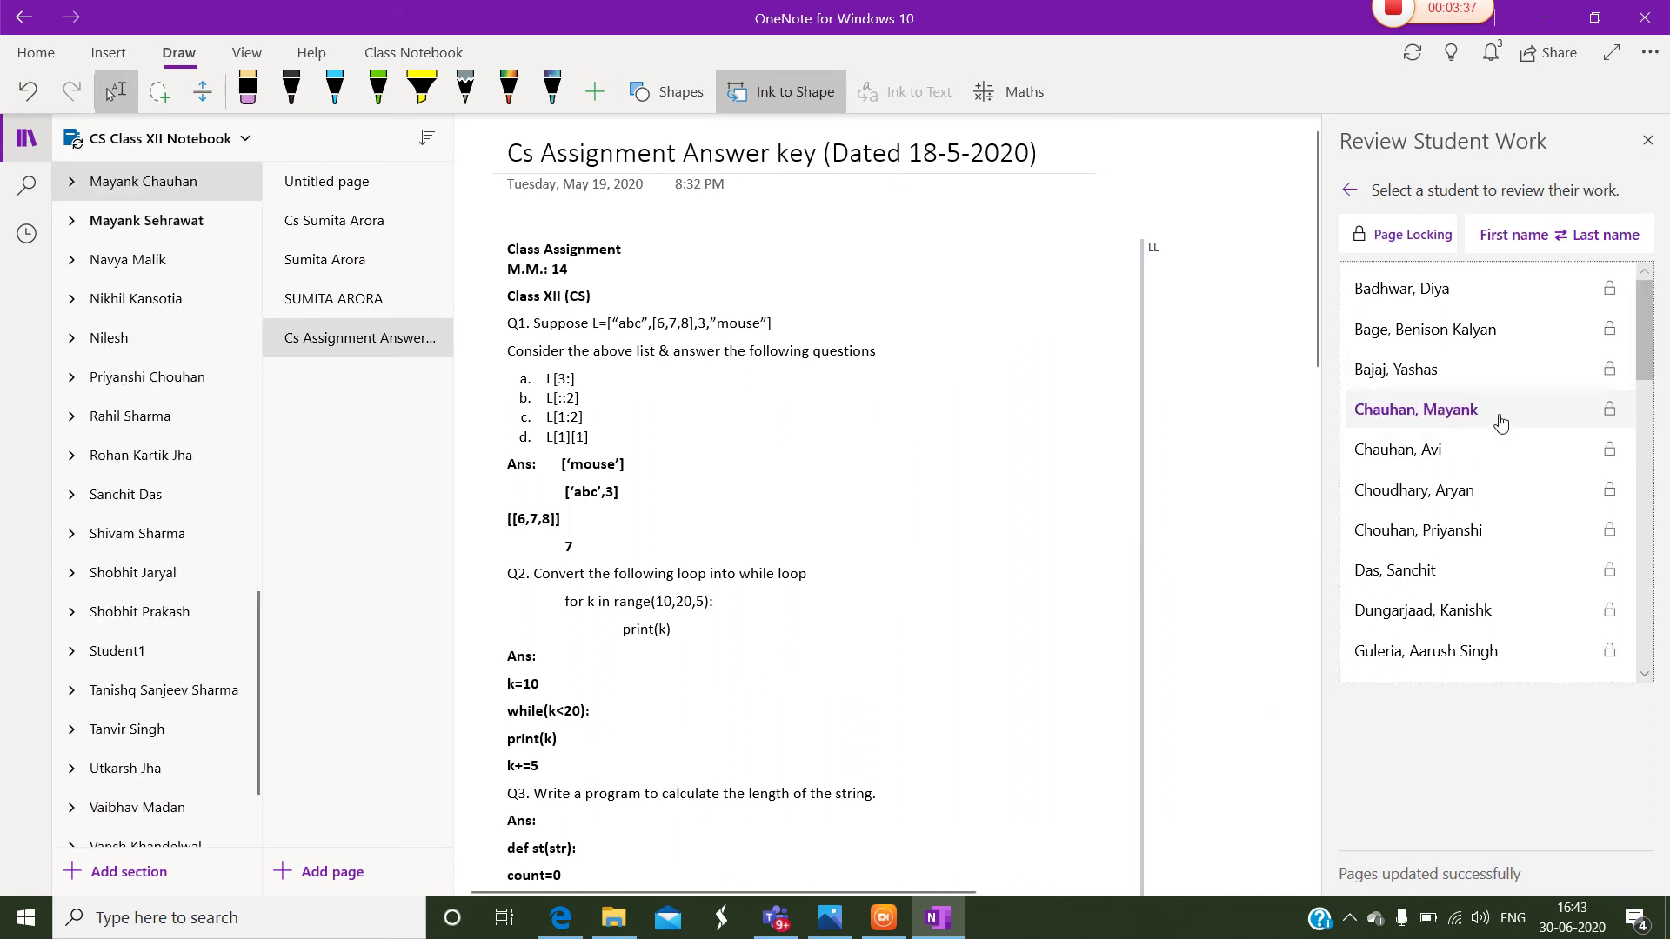
pyautogui.click(1497, 470)
pyautogui.click(1509, 491)
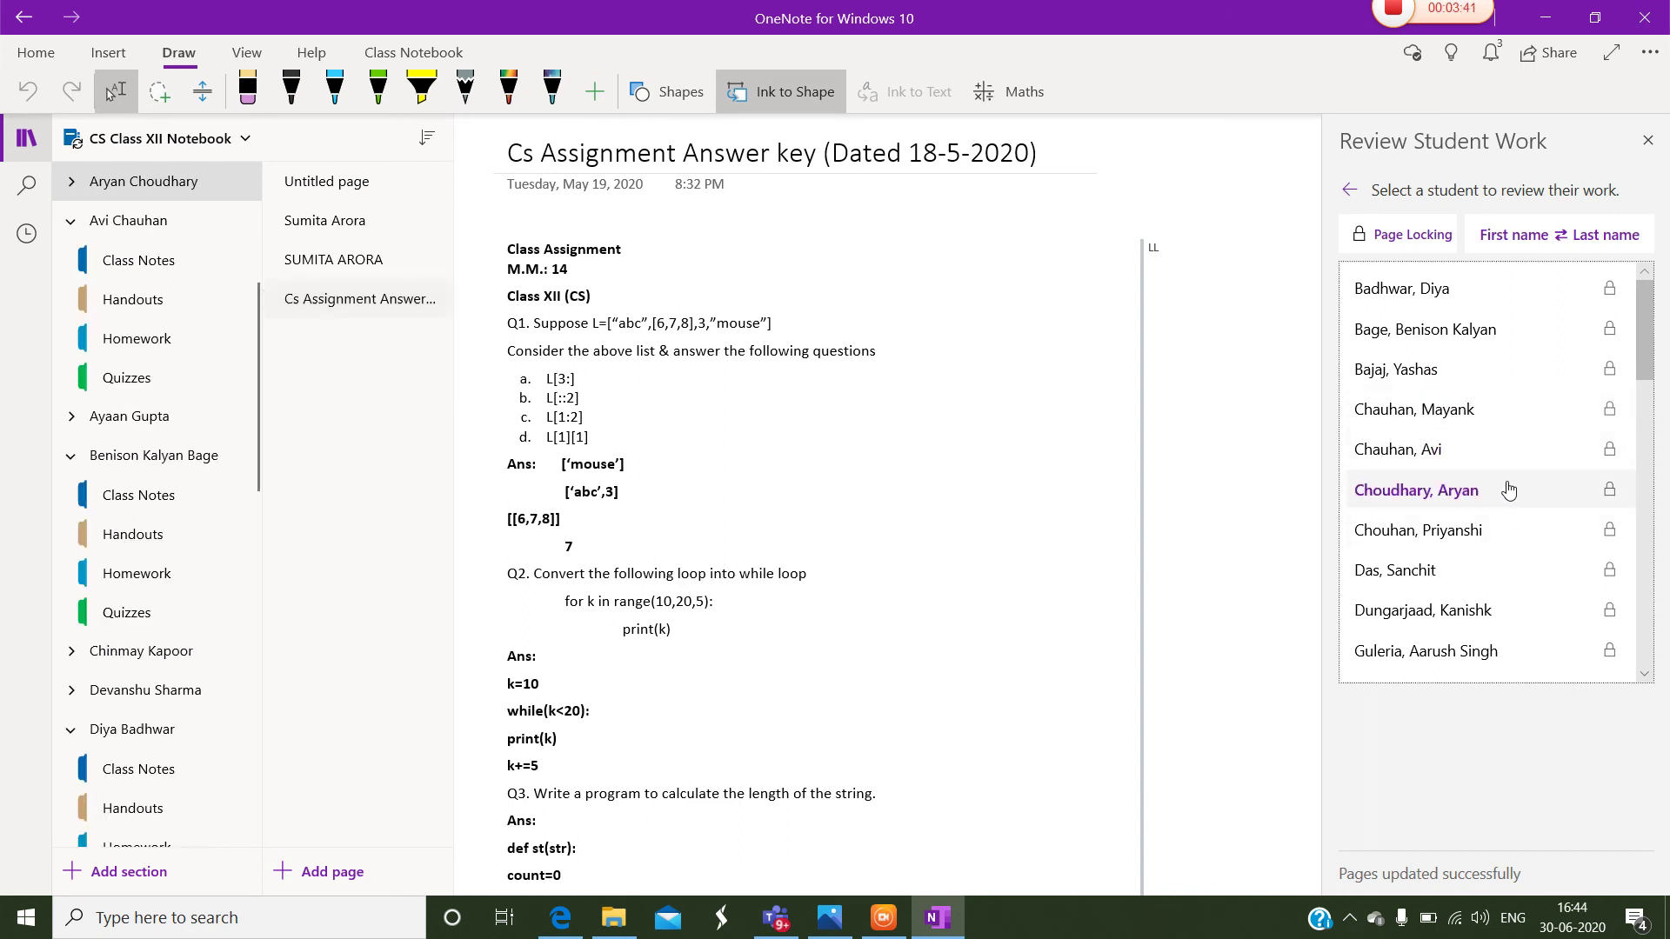
pyautogui.click(1477, 536)
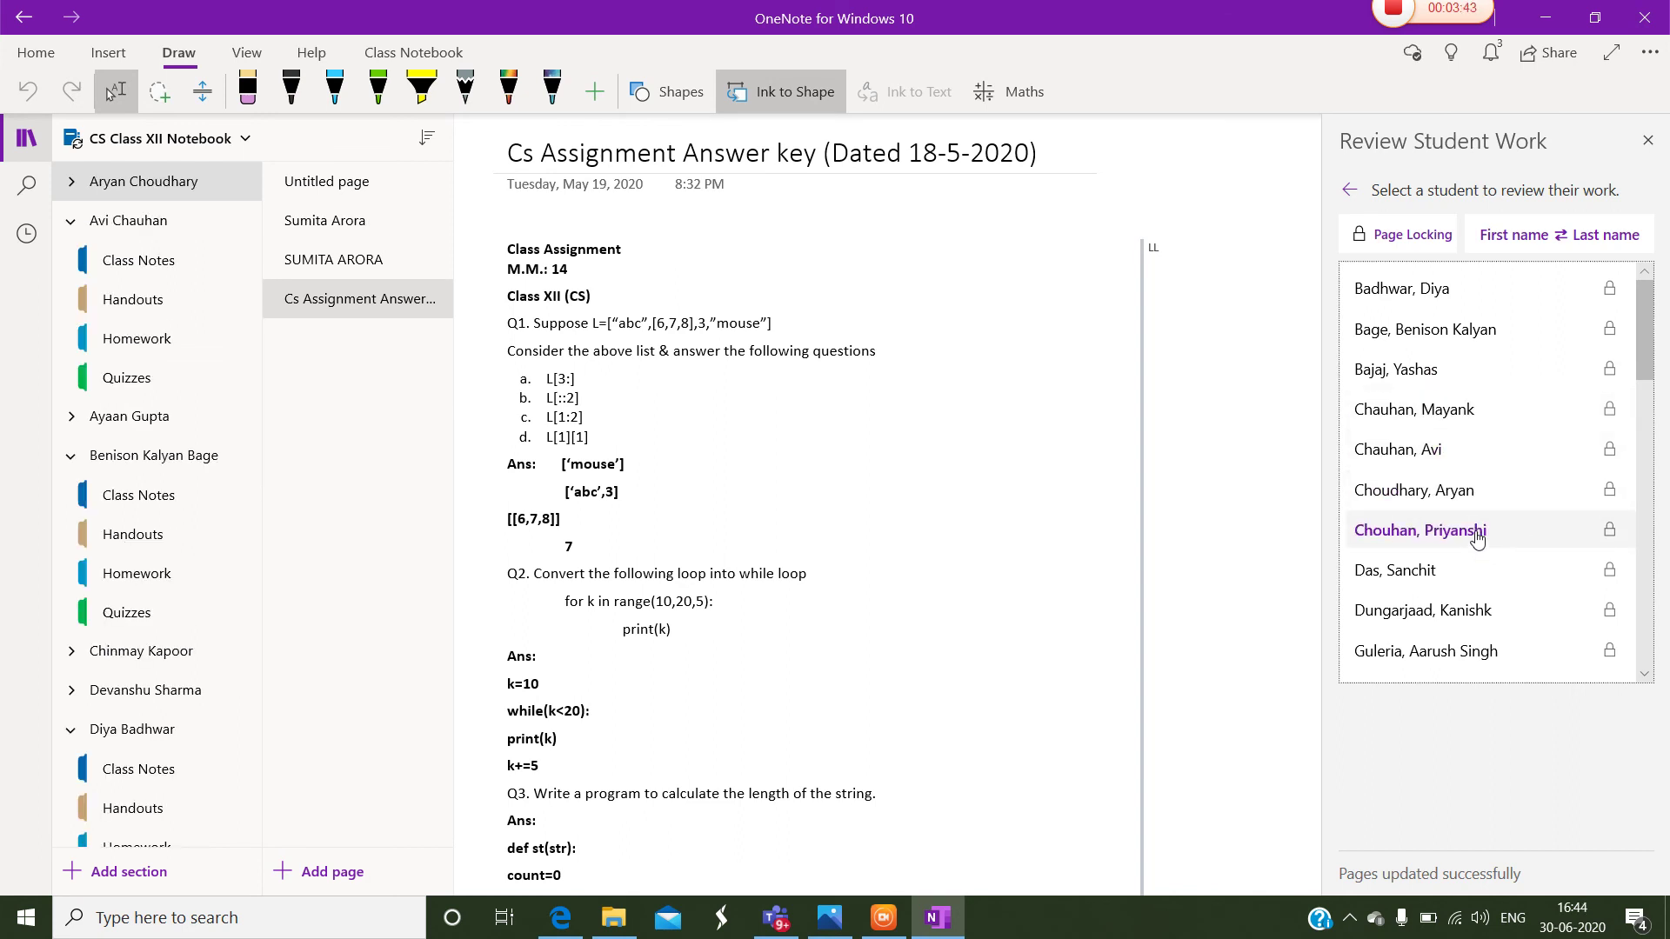
pyautogui.click(1445, 574)
pyautogui.click(1484, 620)
pyautogui.click(1491, 654)
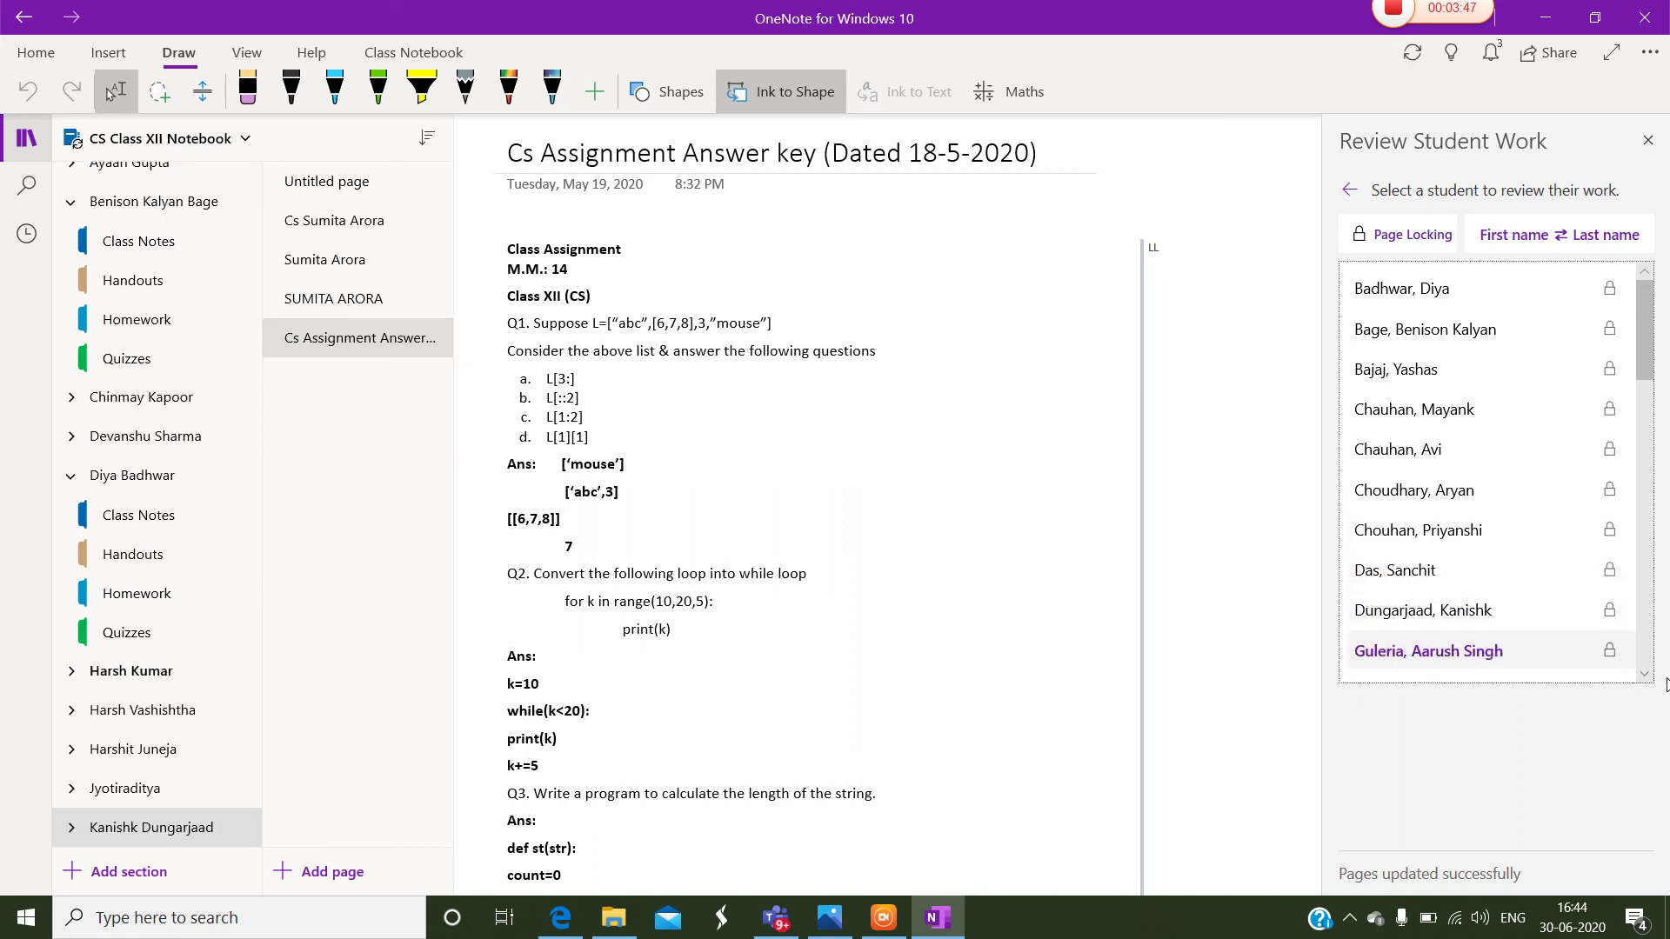
# Unlock the page for all students by clearing Select All in Page Locking
pyautogui.click(1422, 245)
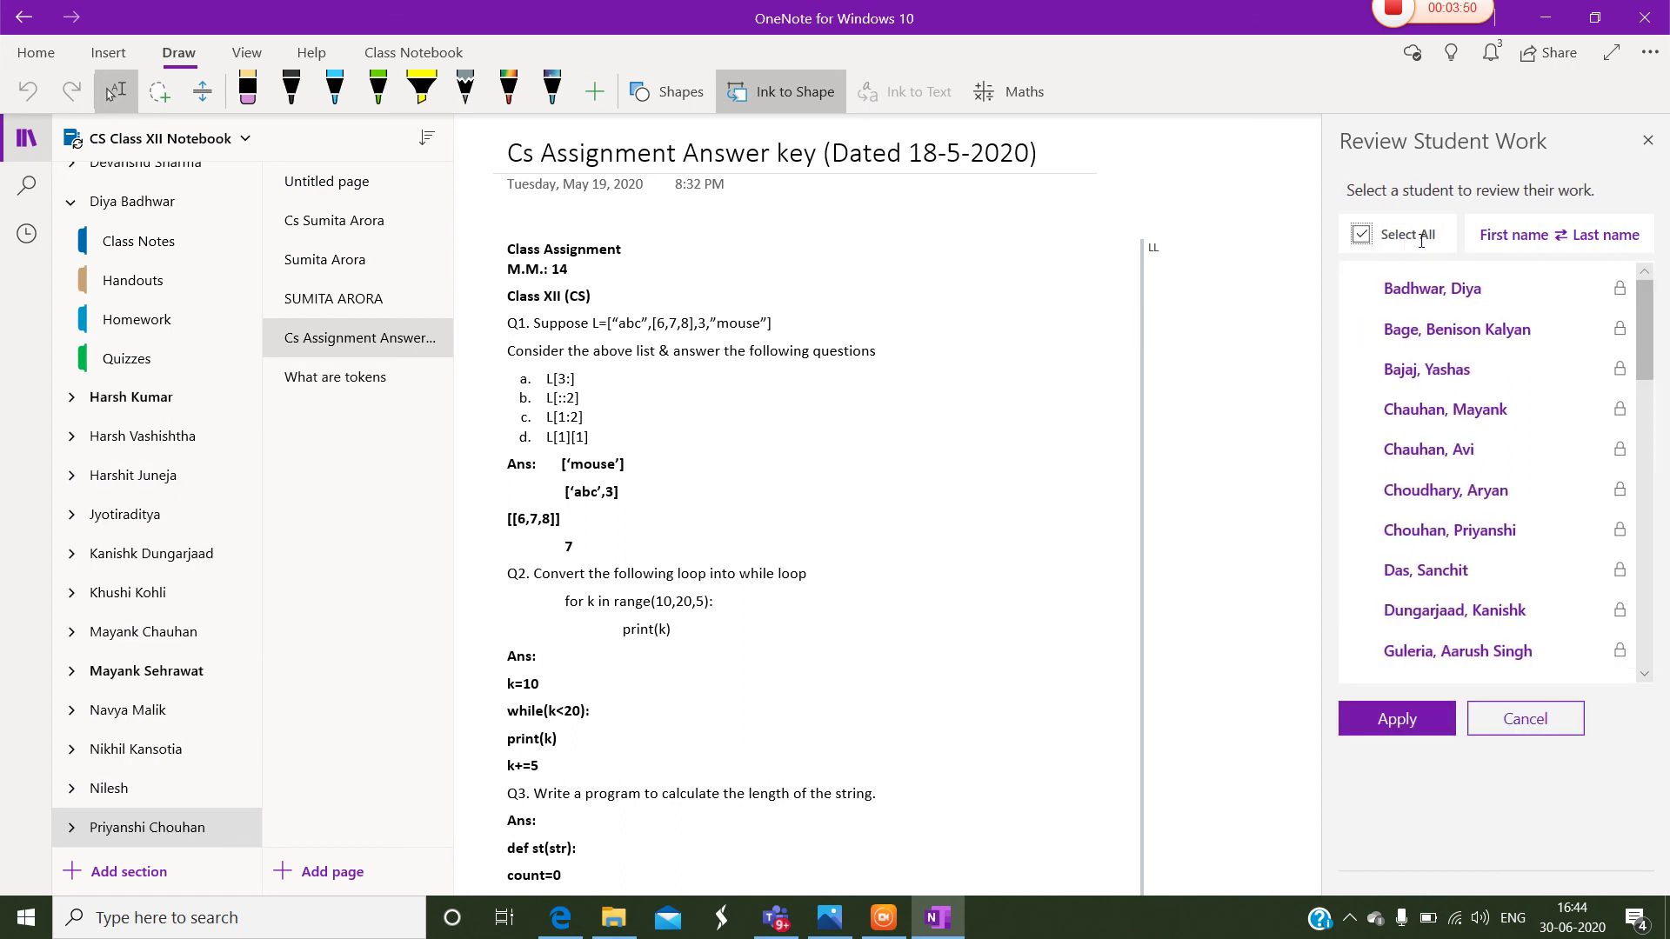
pyautogui.click(1362, 237)
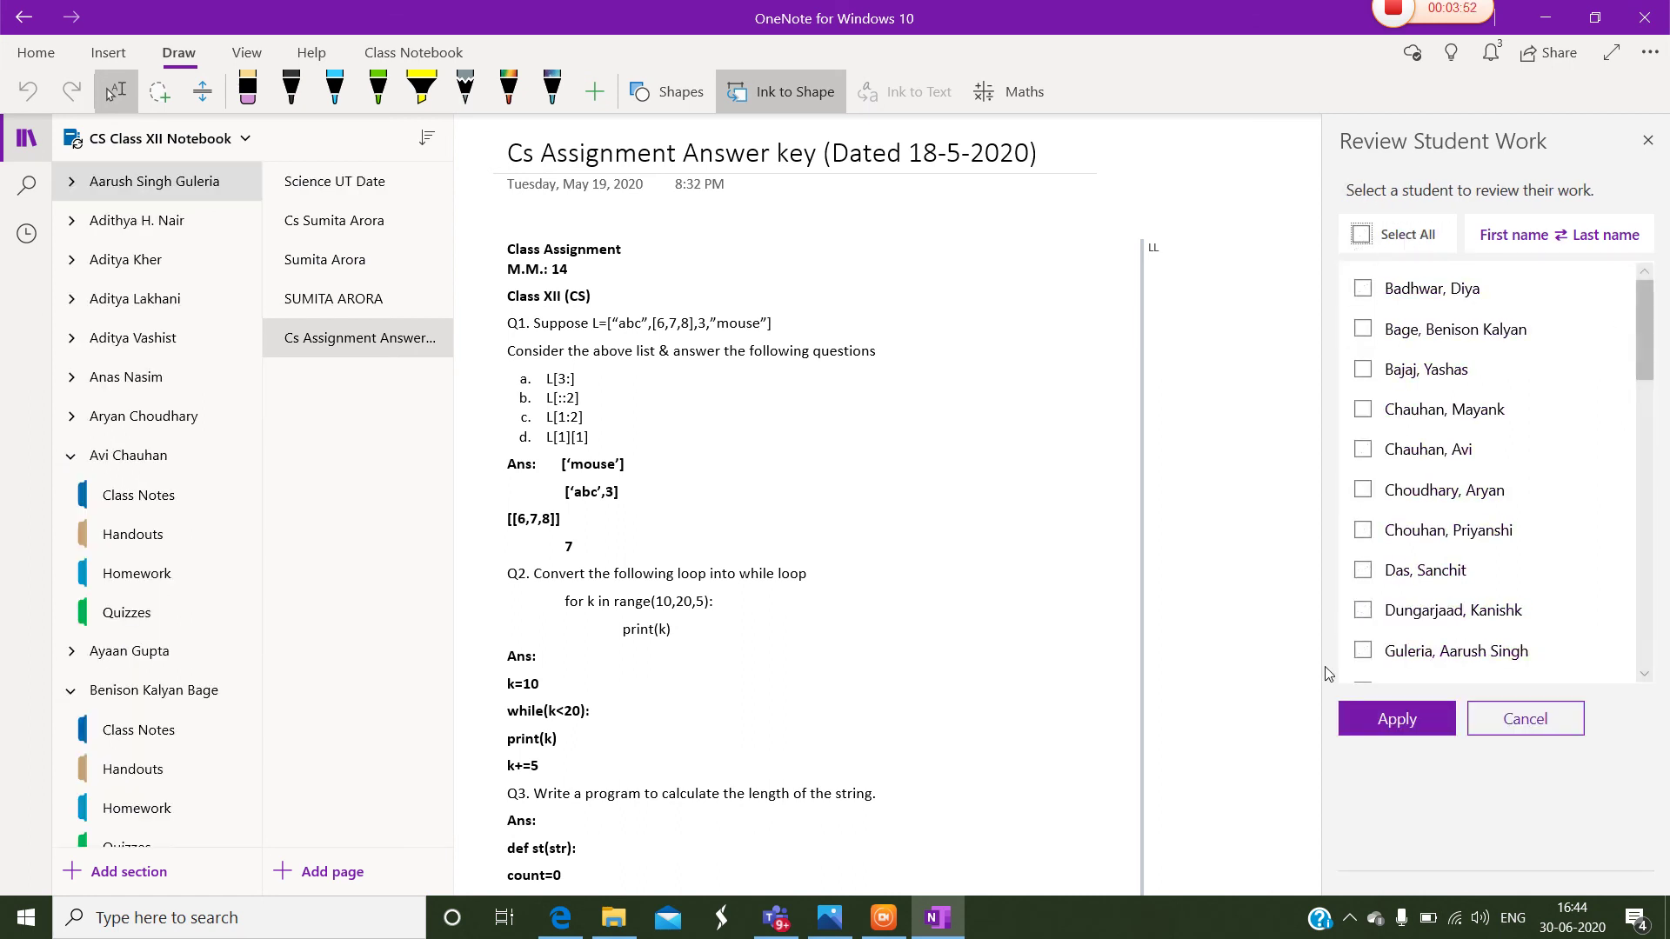
pyautogui.click(1420, 724)
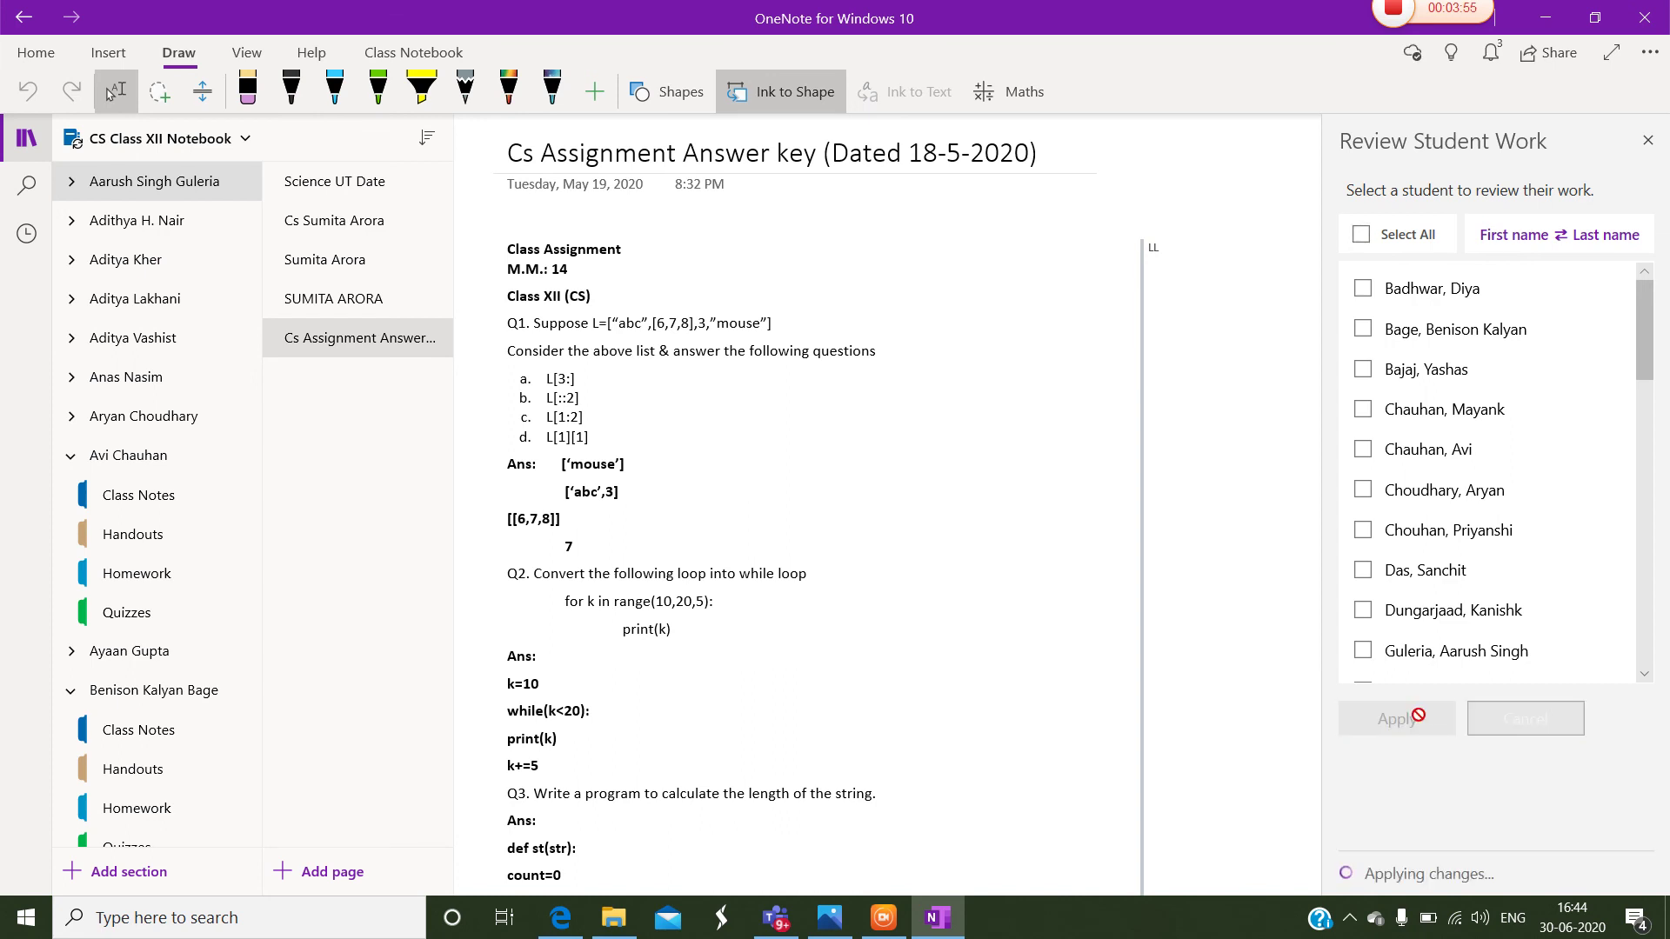